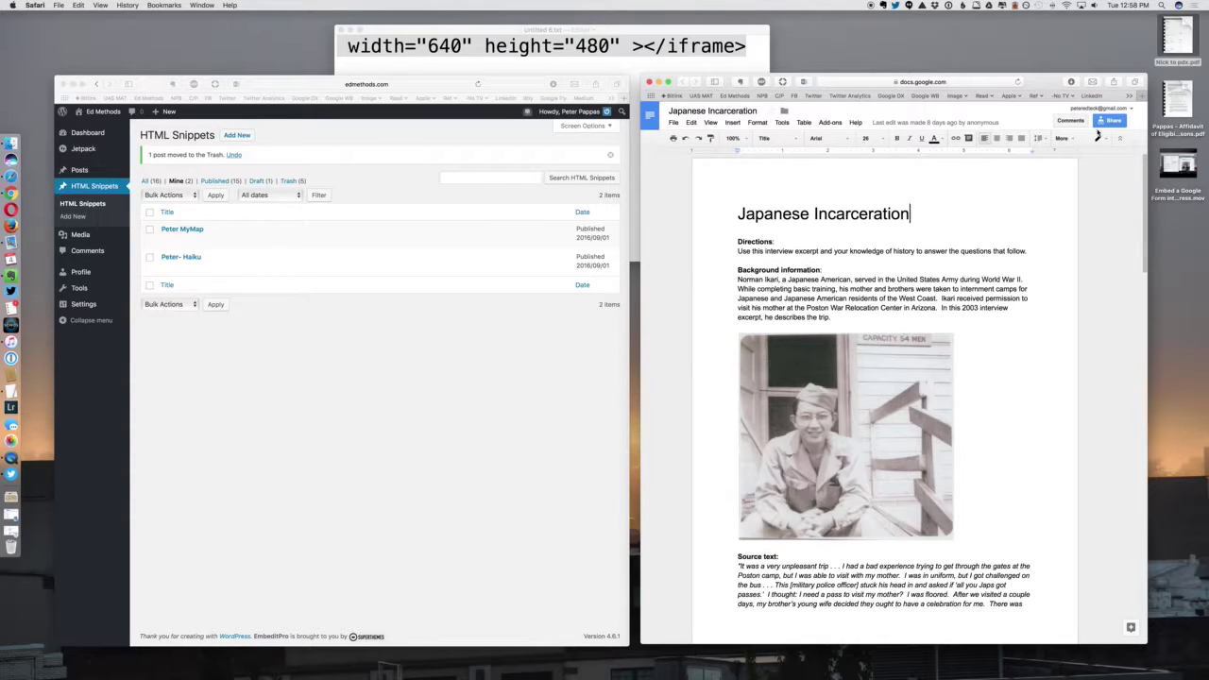
# Switch the document's link sharing to "Anyone with the link can edit" and back to "can view".
pyautogui.click(1111, 120)
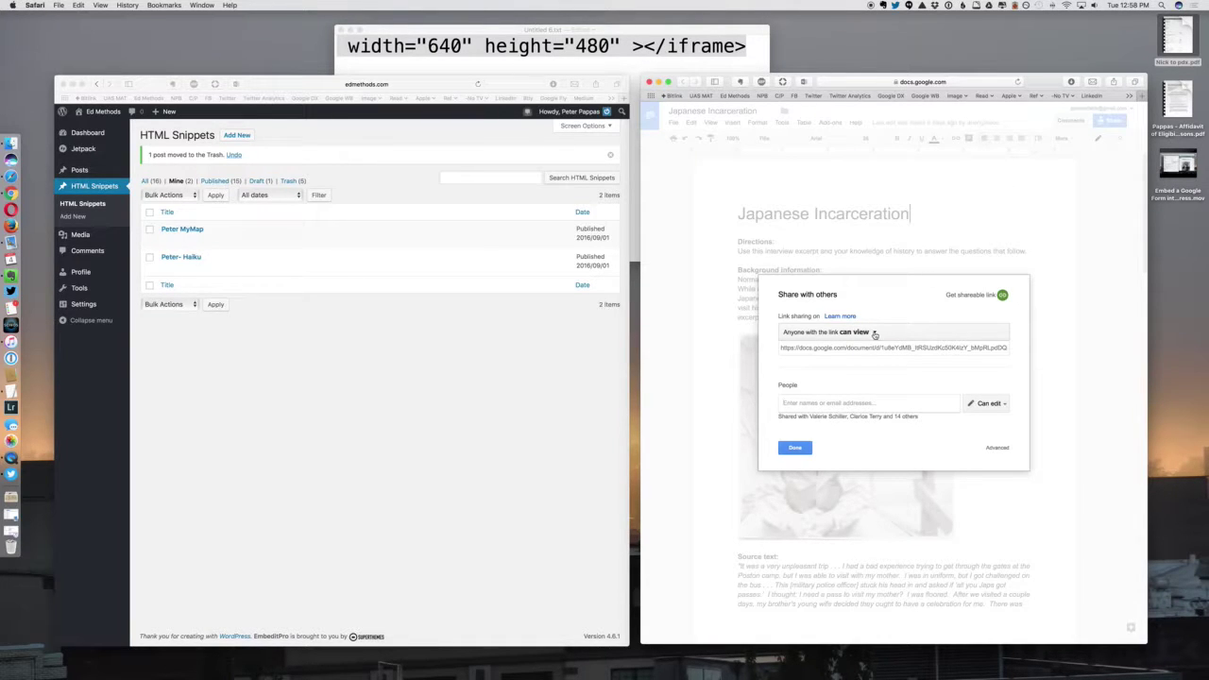
pyautogui.click(874, 334)
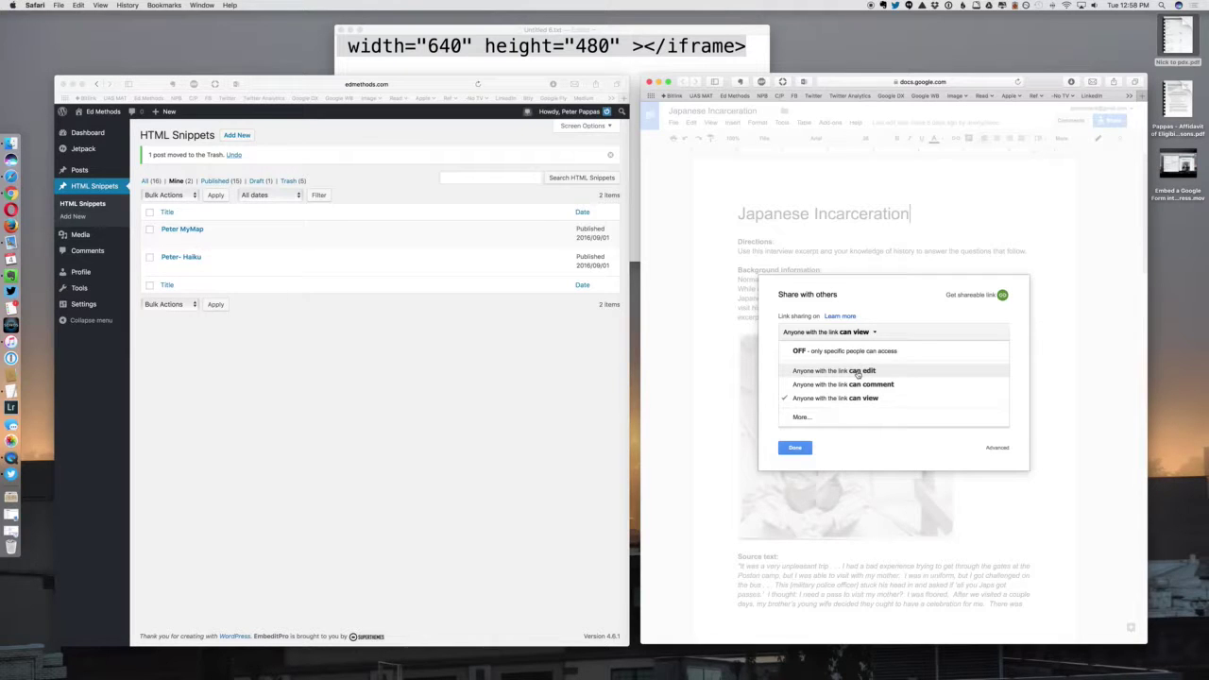
pyautogui.click(858, 371)
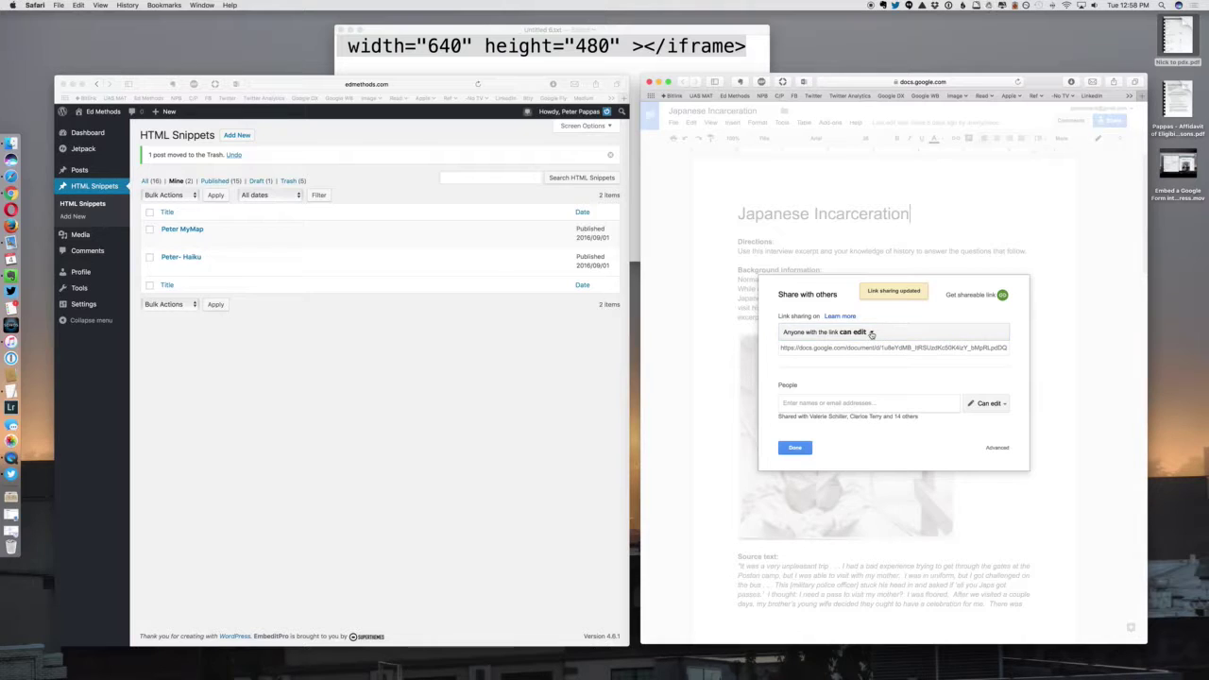
pyautogui.click(870, 334)
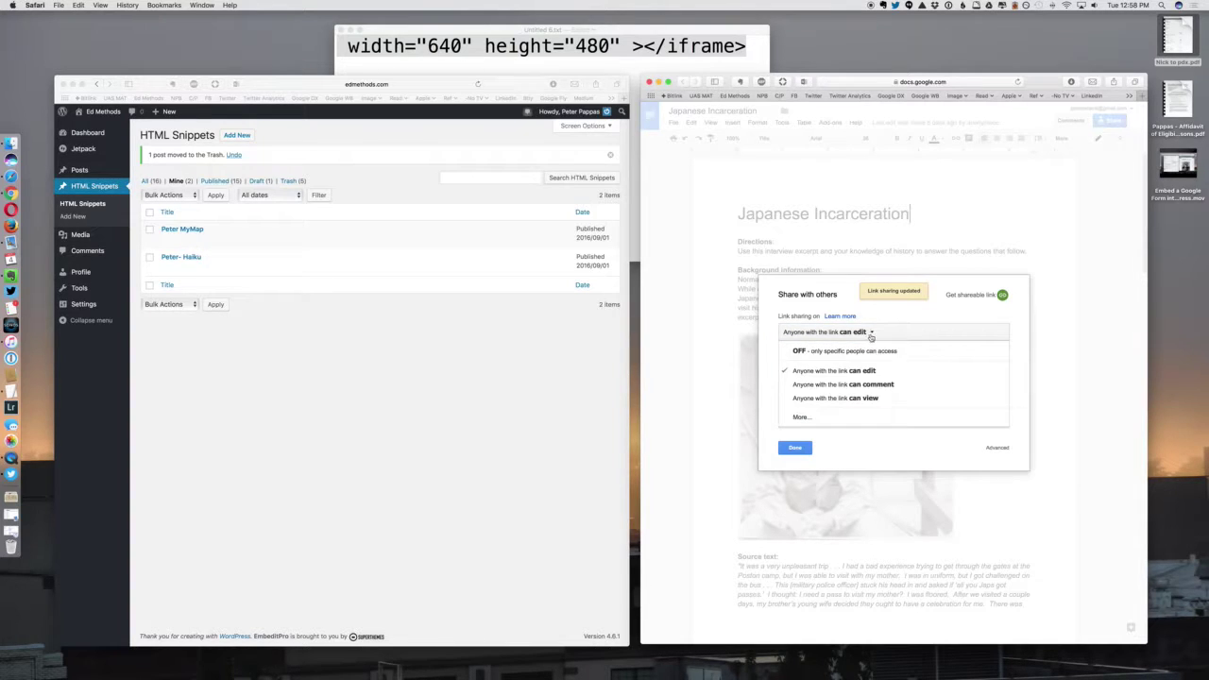
pyautogui.click(856, 399)
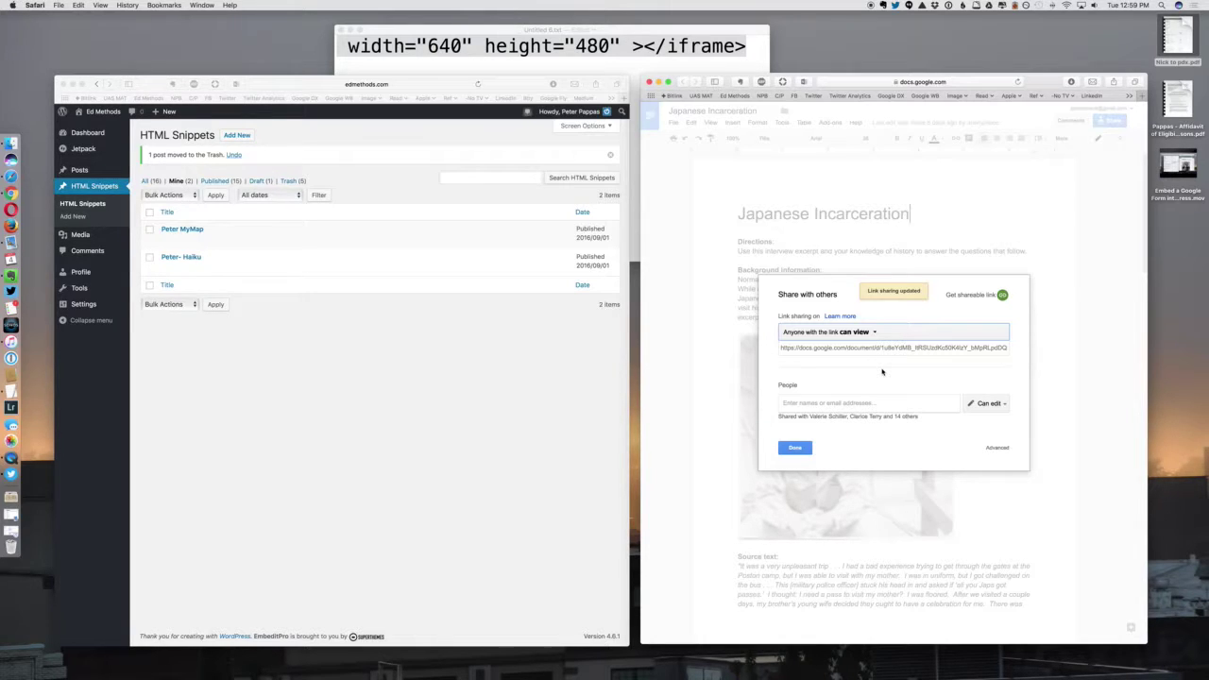
# Review the people who have access to the document in the advanced sharing settings and close the dialog.
pyautogui.click(841, 417)
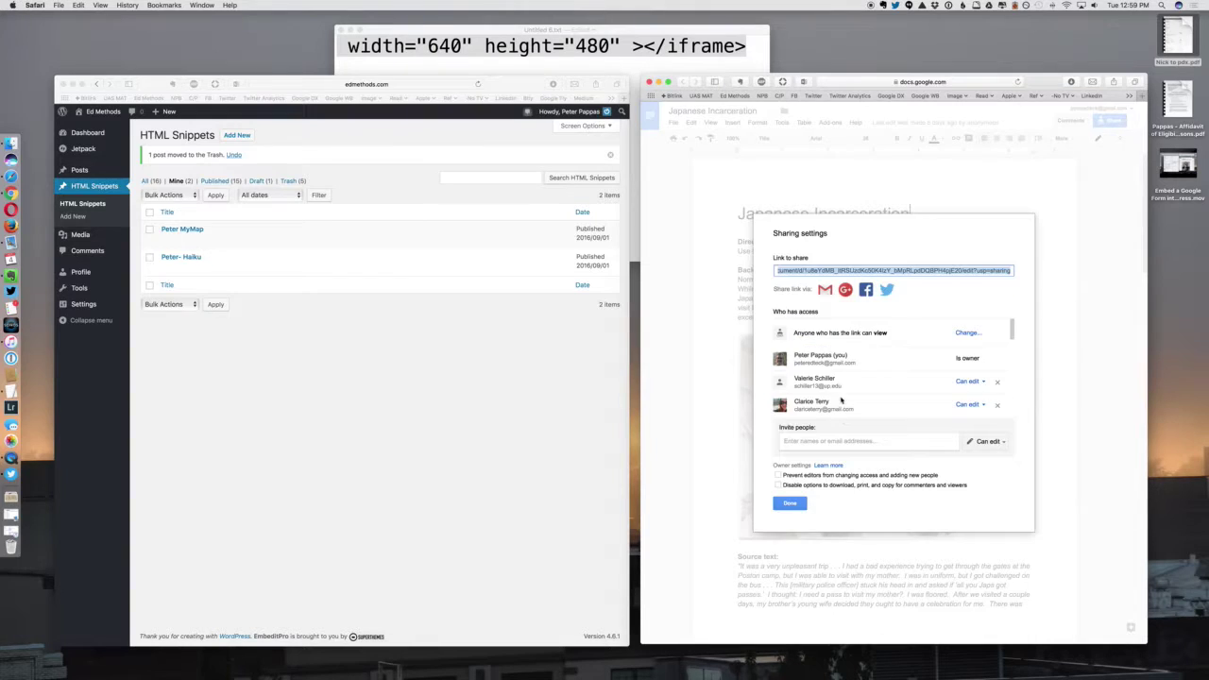
pyautogui.scroll(-5, 872, 384)
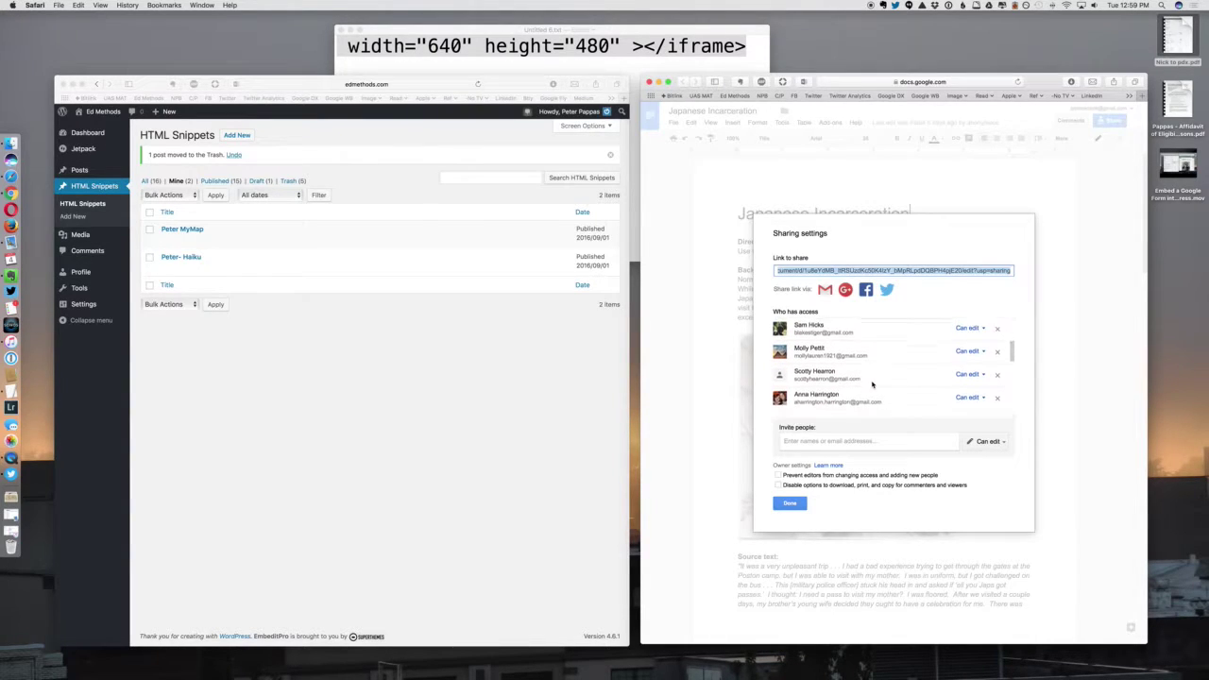
pyautogui.scroll(-1, 872, 385)
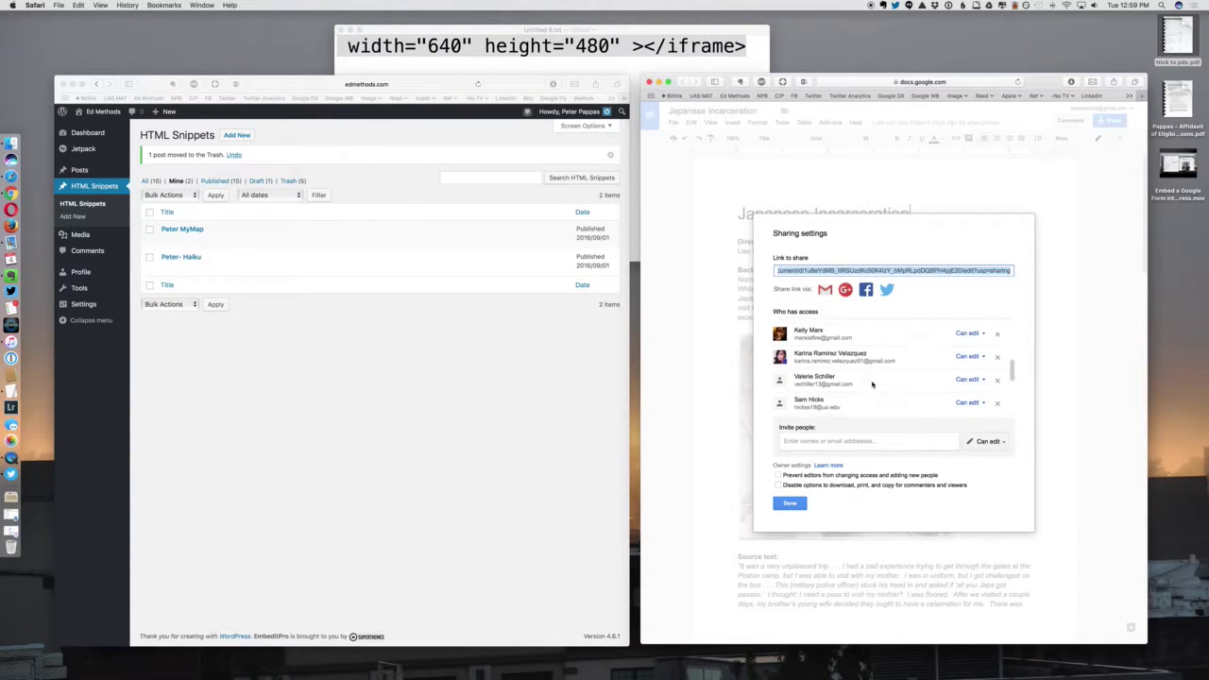
pyautogui.scroll(6, 872, 384)
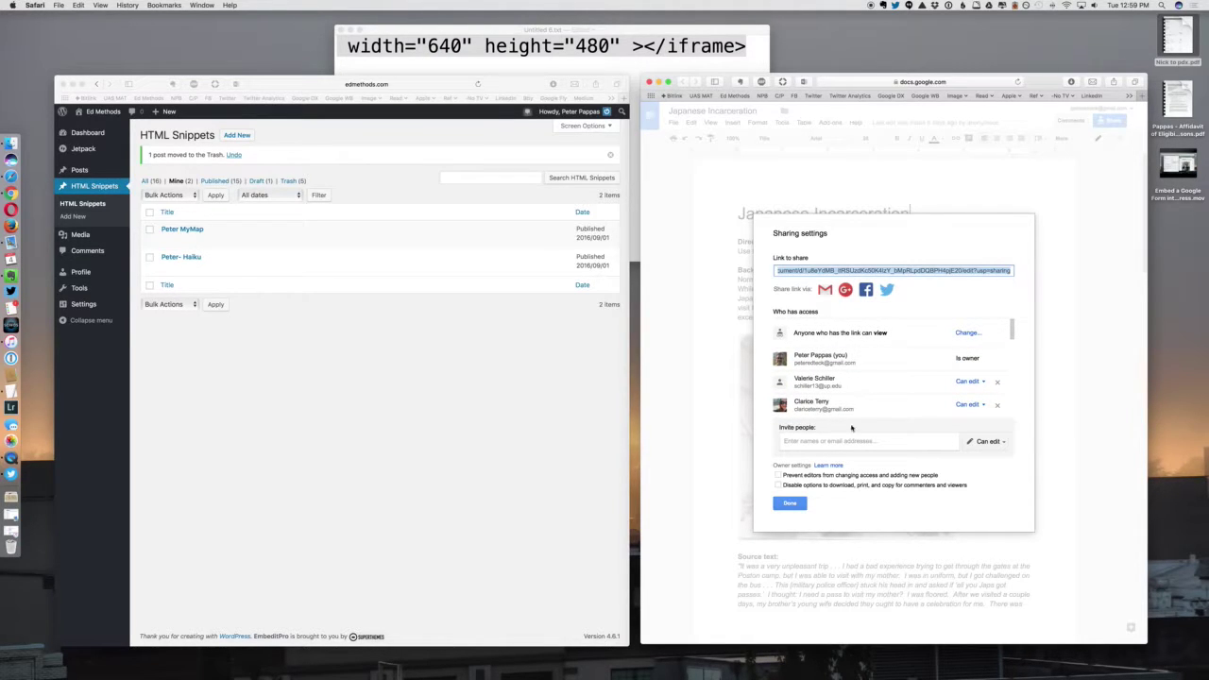
pyautogui.click(791, 505)
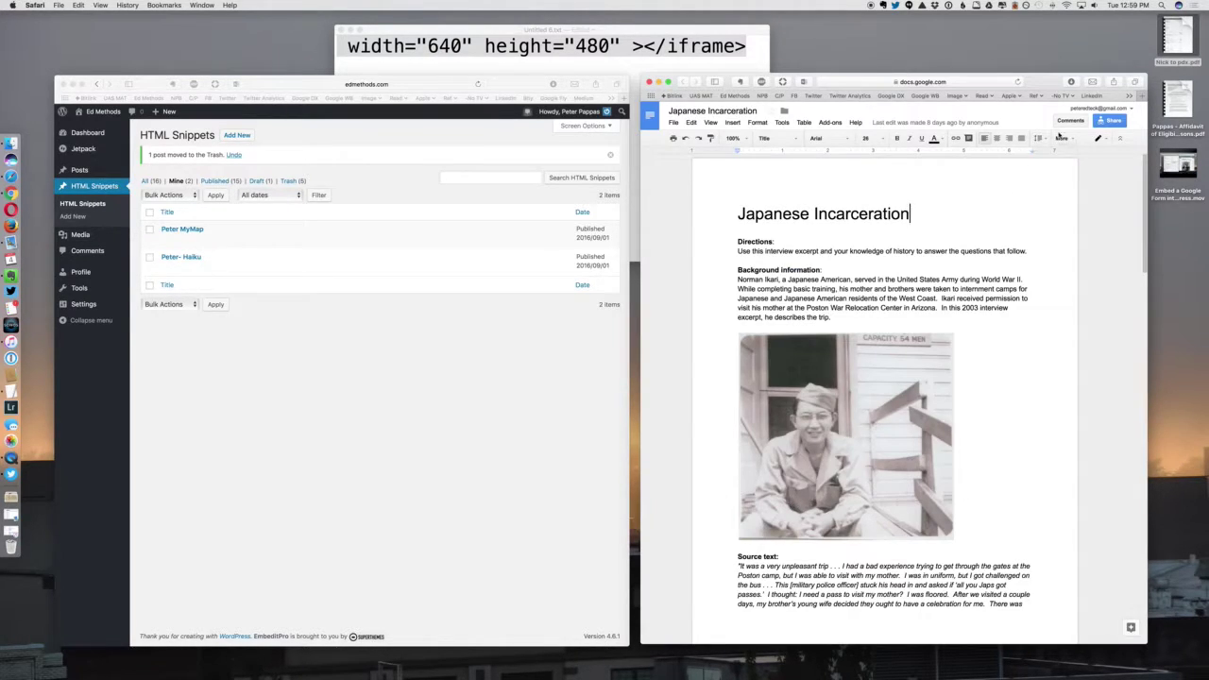
# Set the document's link sharing to "Anyone with the link can view" and finish the sharing dialog.
pyautogui.click(1109, 120)
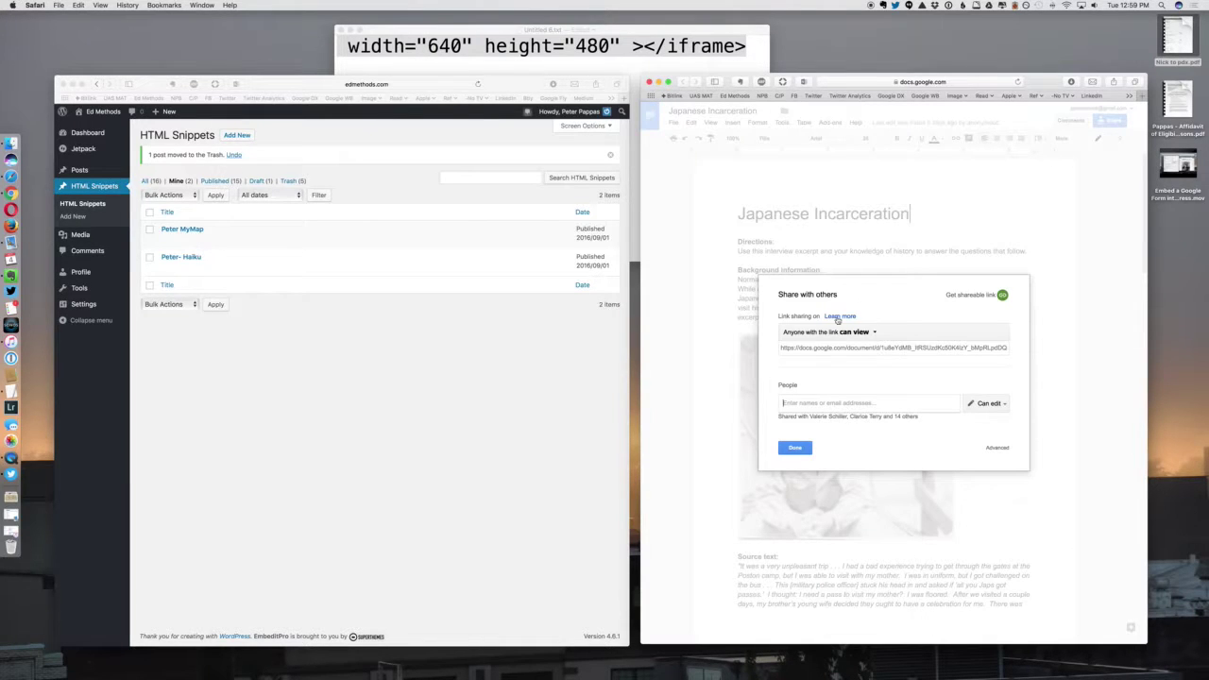
pyautogui.click(873, 333)
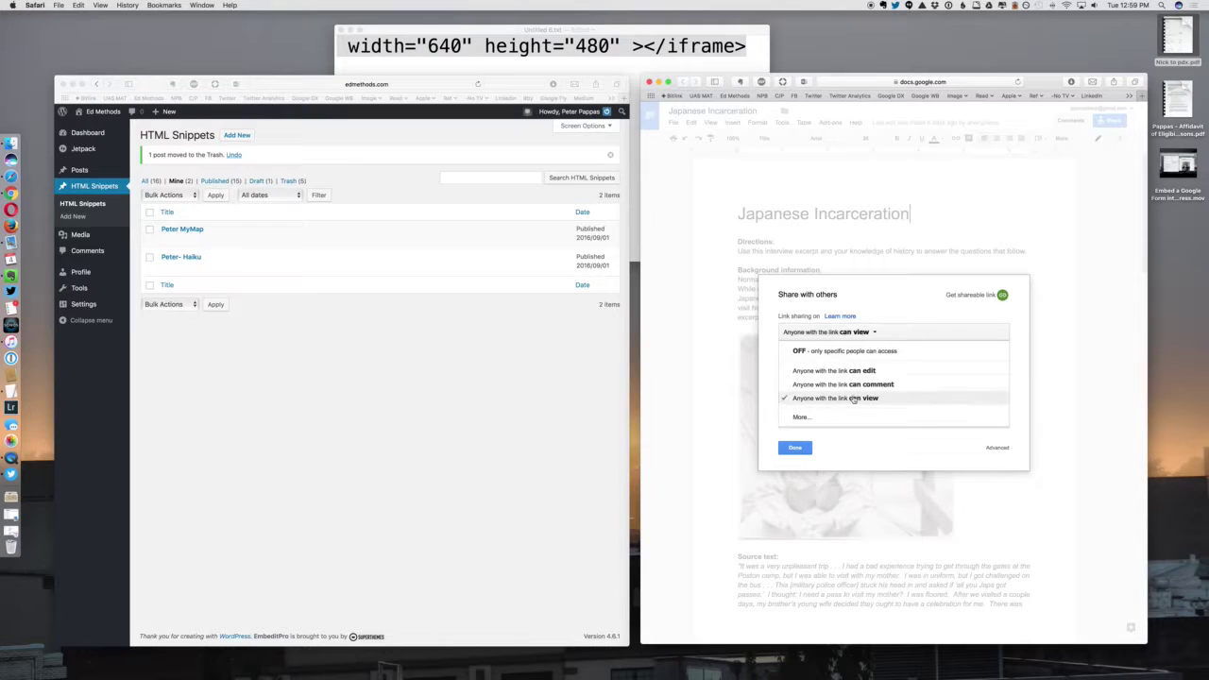
pyautogui.click(850, 397)
pyautogui.click(796, 448)
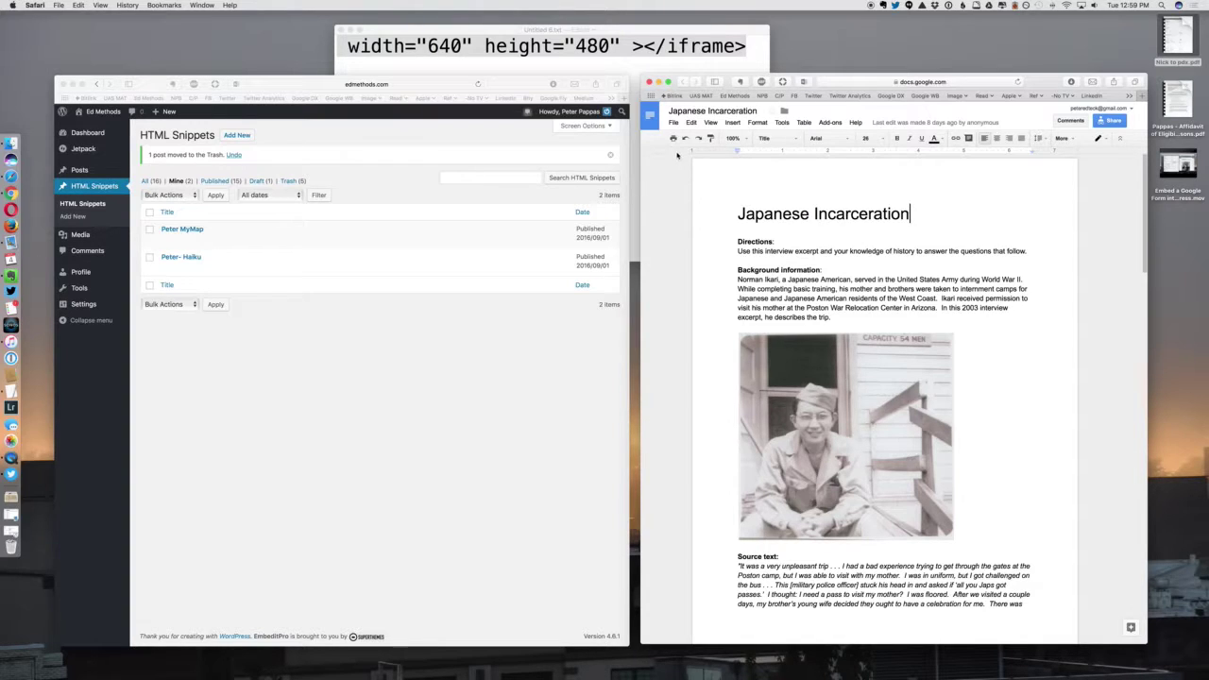
# Copy the Japanese Incarceration document's iframe embed code from its Publish to the web settings.
pyautogui.click(674, 123)
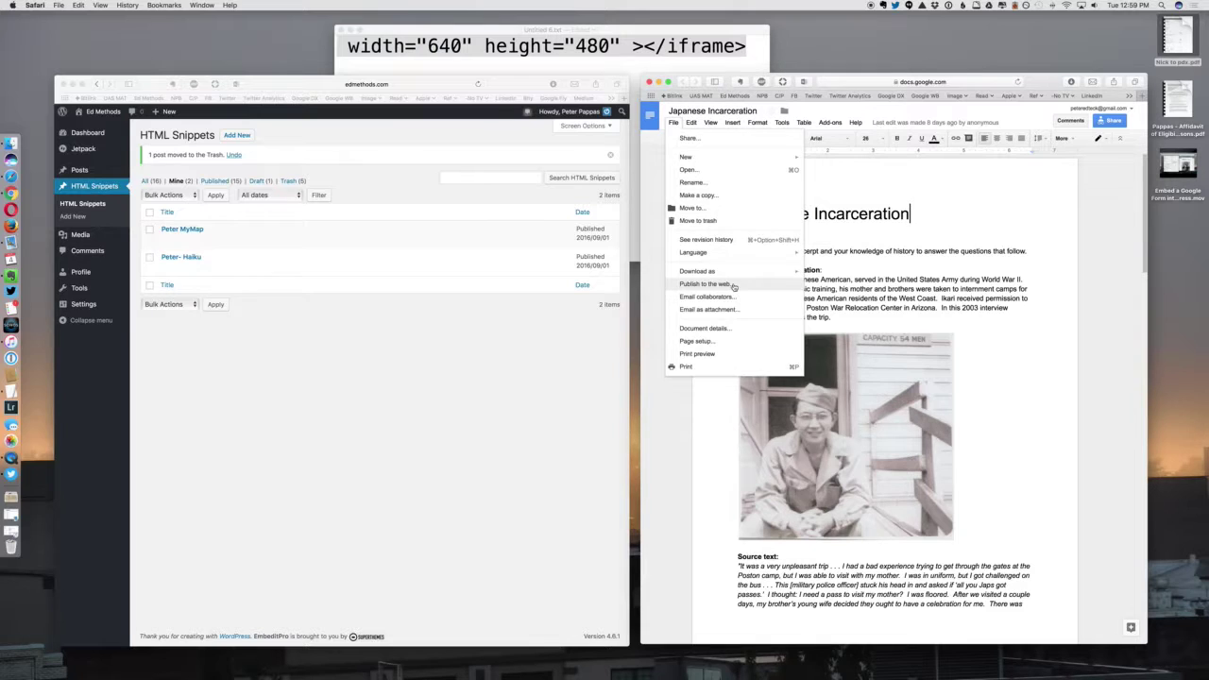
pyautogui.click(733, 285)
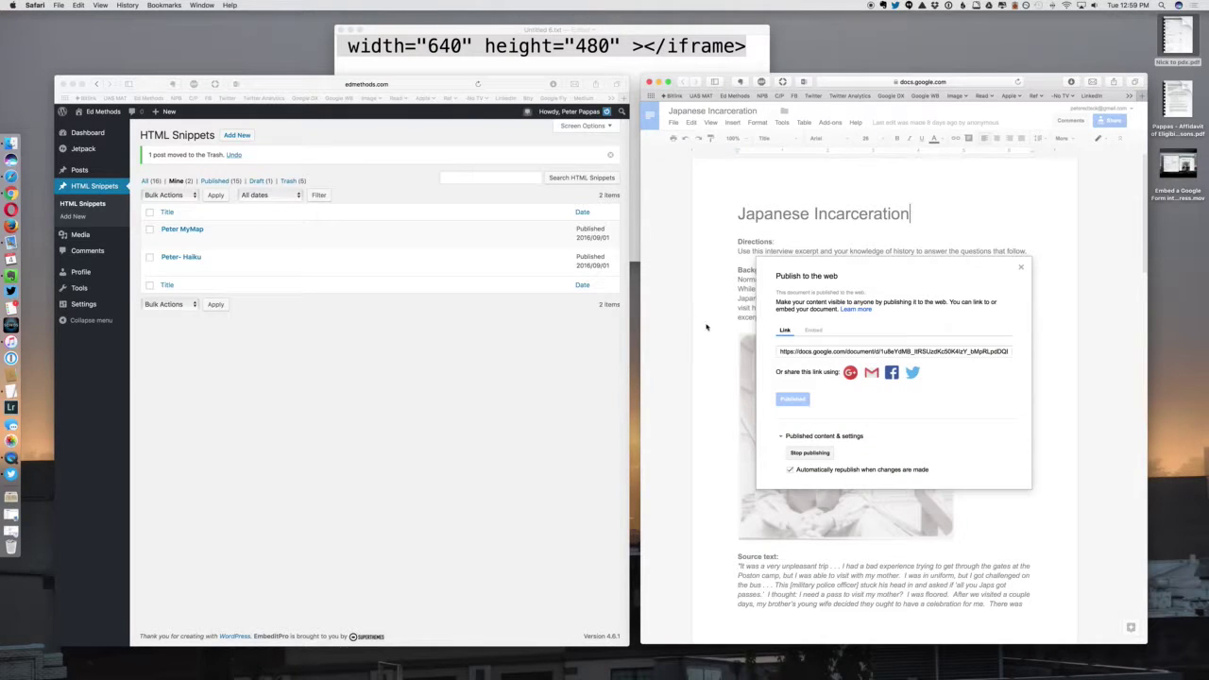
pyautogui.click(794, 351)
pyautogui.click(813, 331)
pyautogui.click(845, 353)
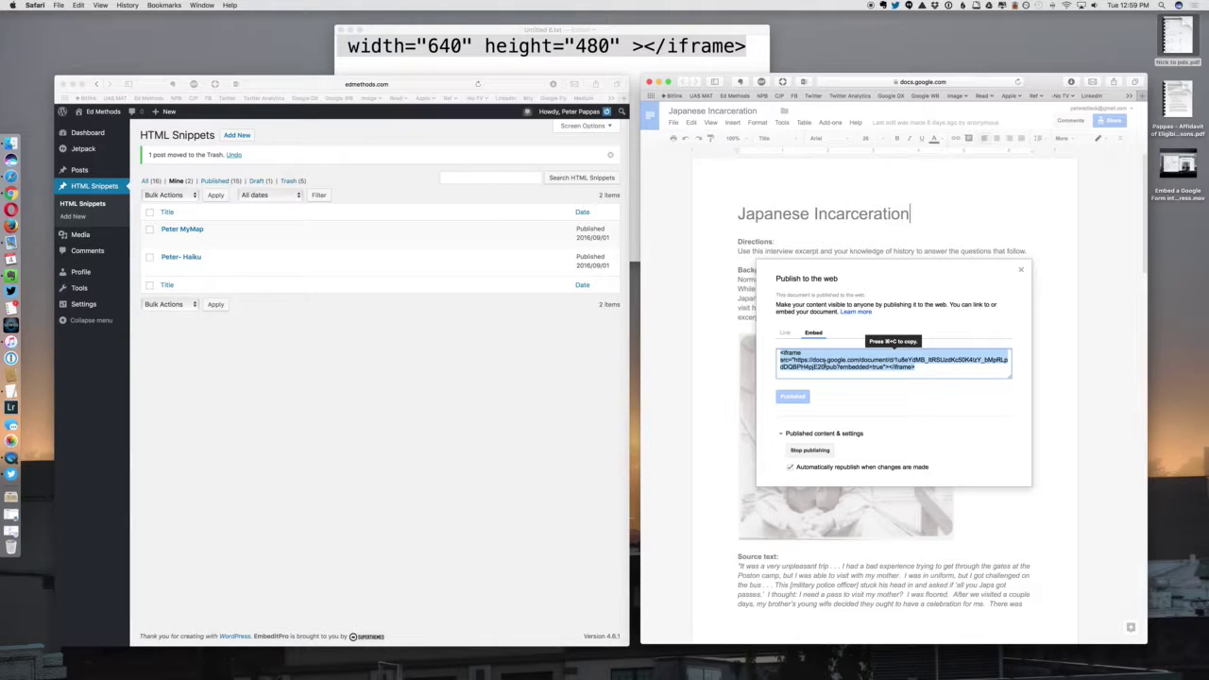
pyautogui.press('super+c')
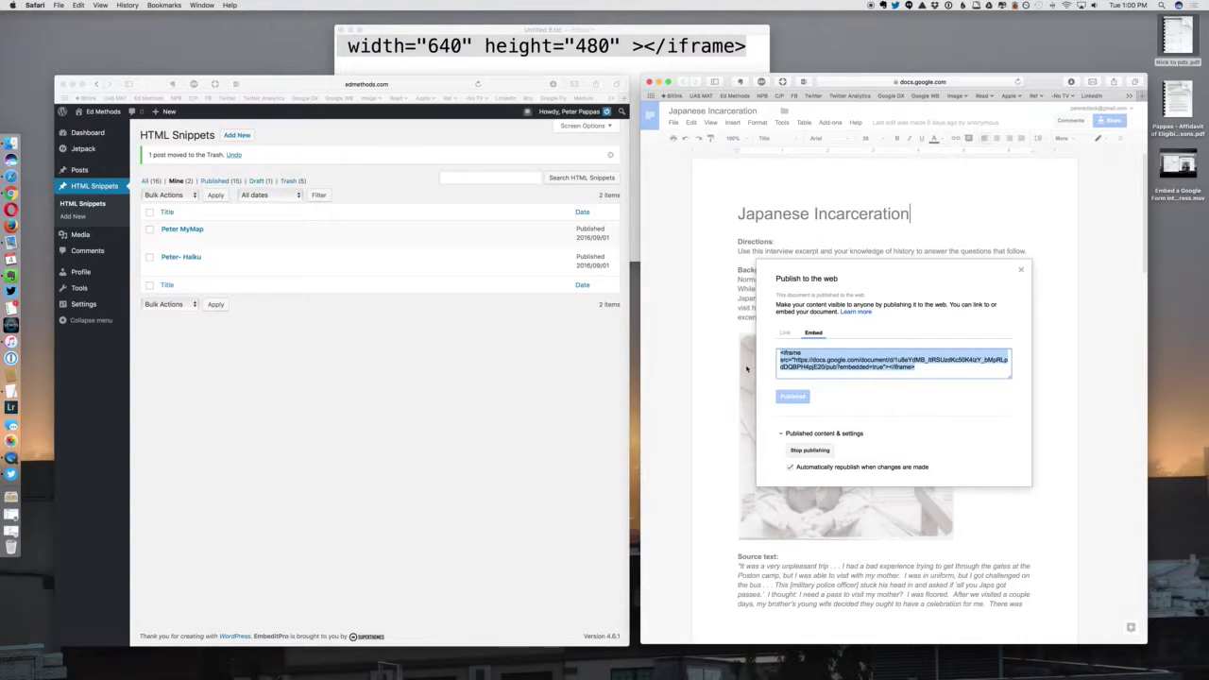
# Switch to the WordPress window and look through all existing HTML snippets, returning to the own ones only.
pyautogui.click(484, 386)
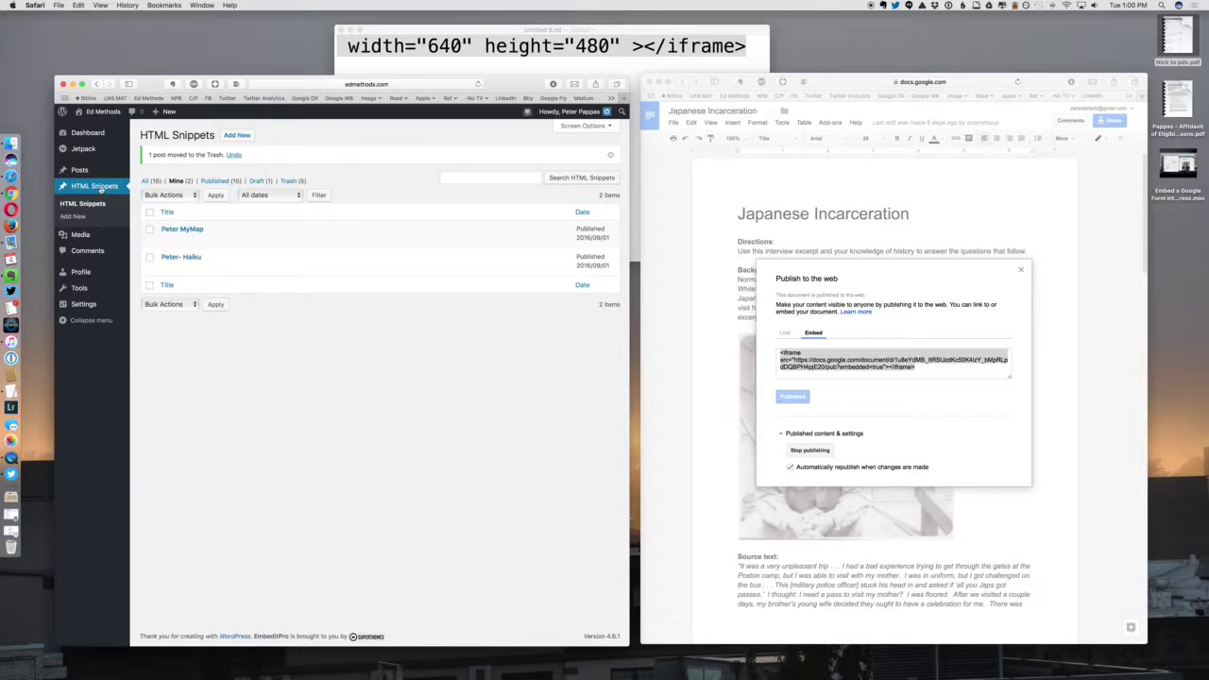
pyautogui.click(234, 137)
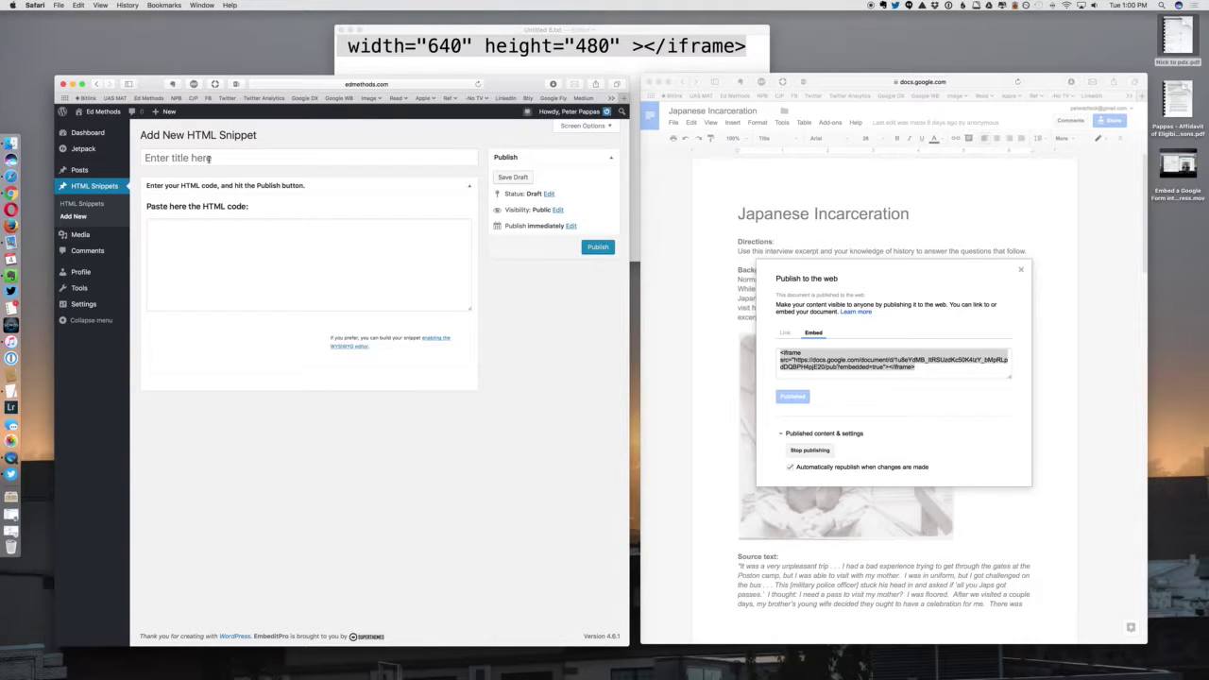
pyautogui.click(96, 84)
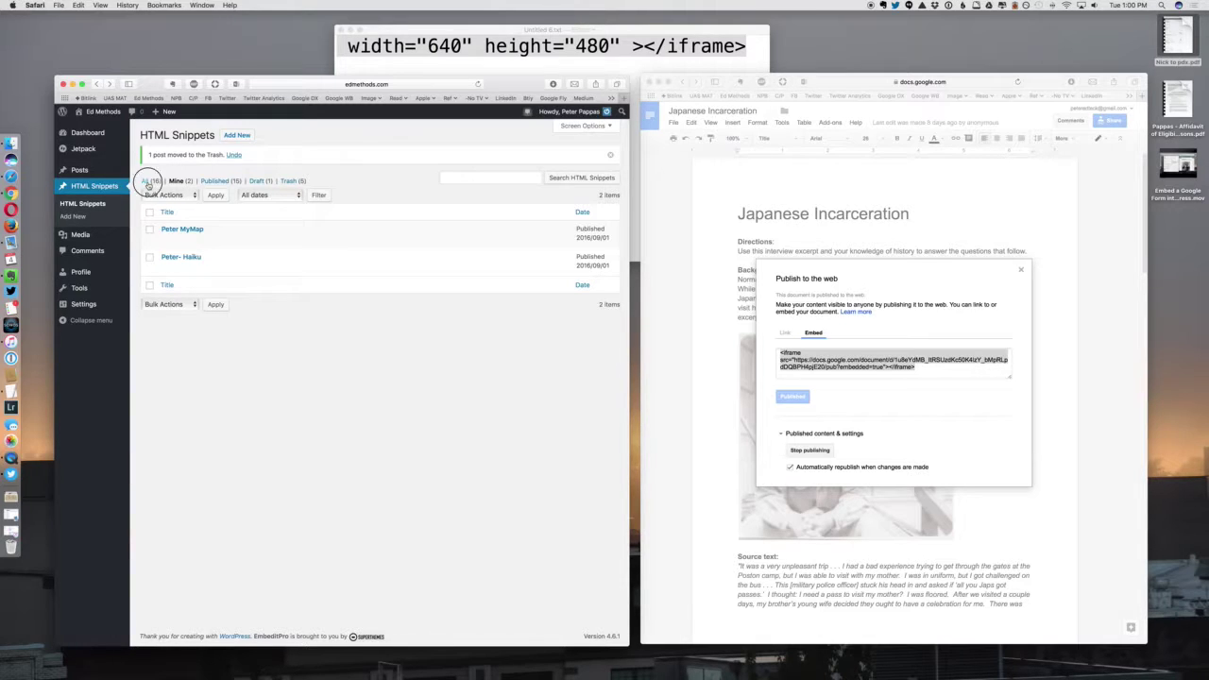
pyautogui.click(148, 183)
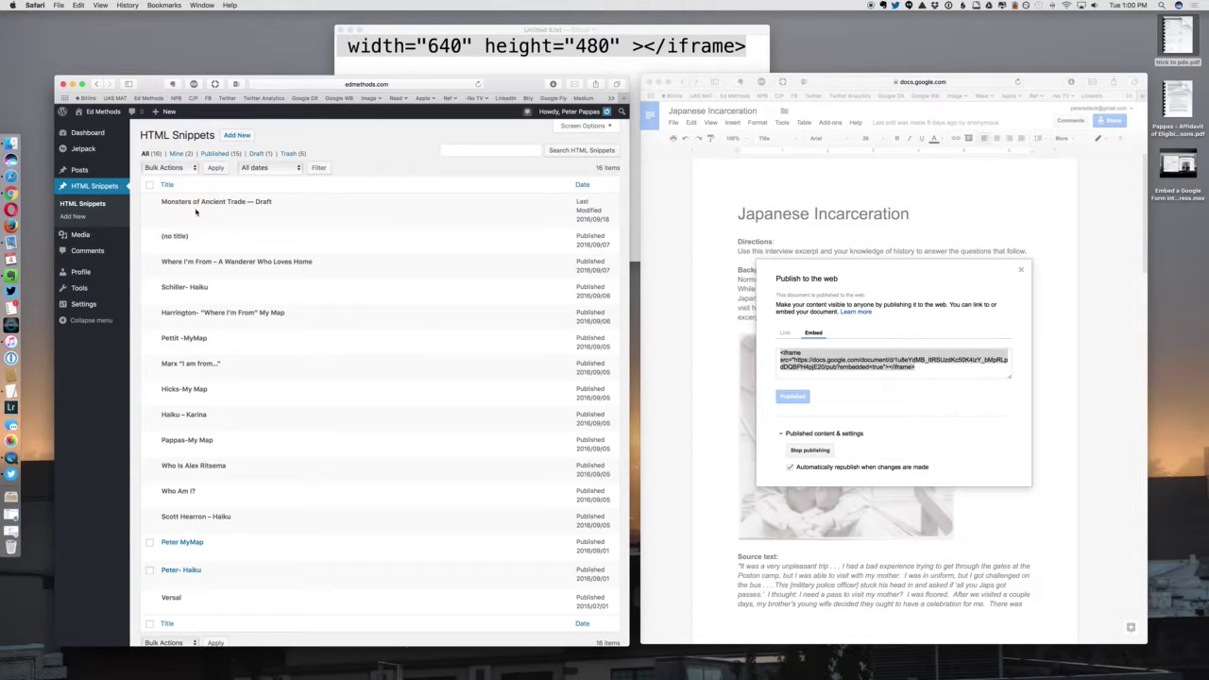
pyautogui.scroll(-3, 198, 210)
pyautogui.scroll(3, 197, 213)
pyautogui.click(175, 154)
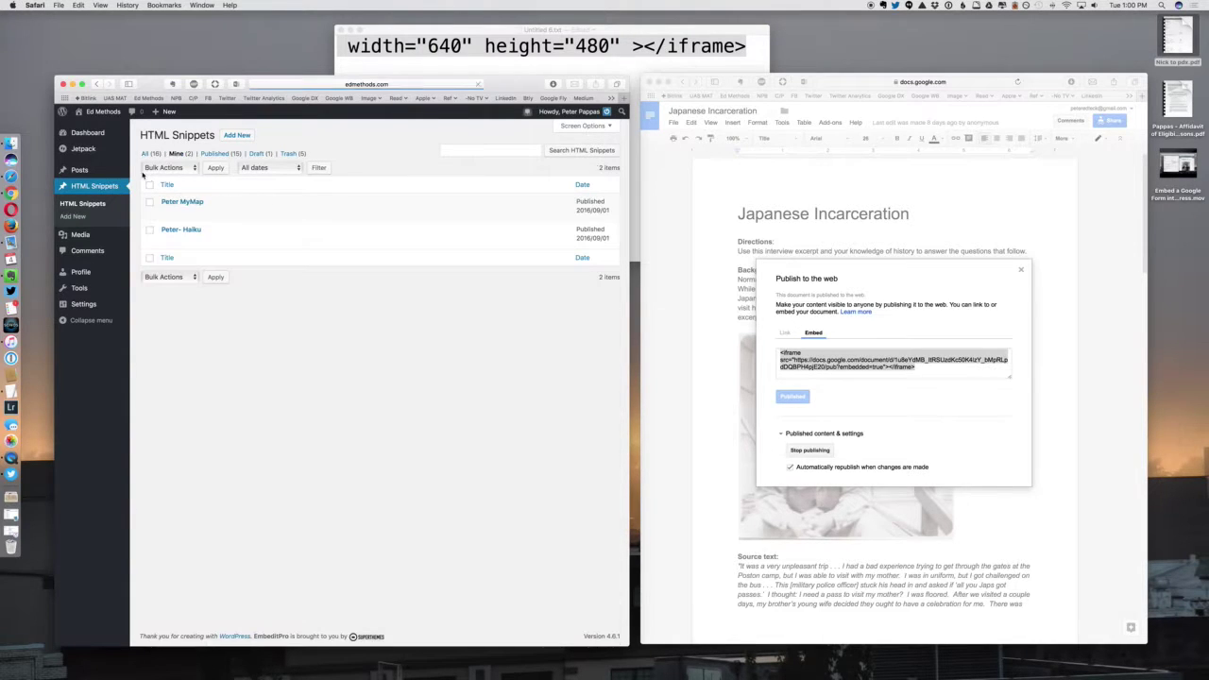
# Start a new HTML snippet titled with the author's first name followed by "- JA" and paste in the document's iframe code.
pyautogui.click(236, 136)
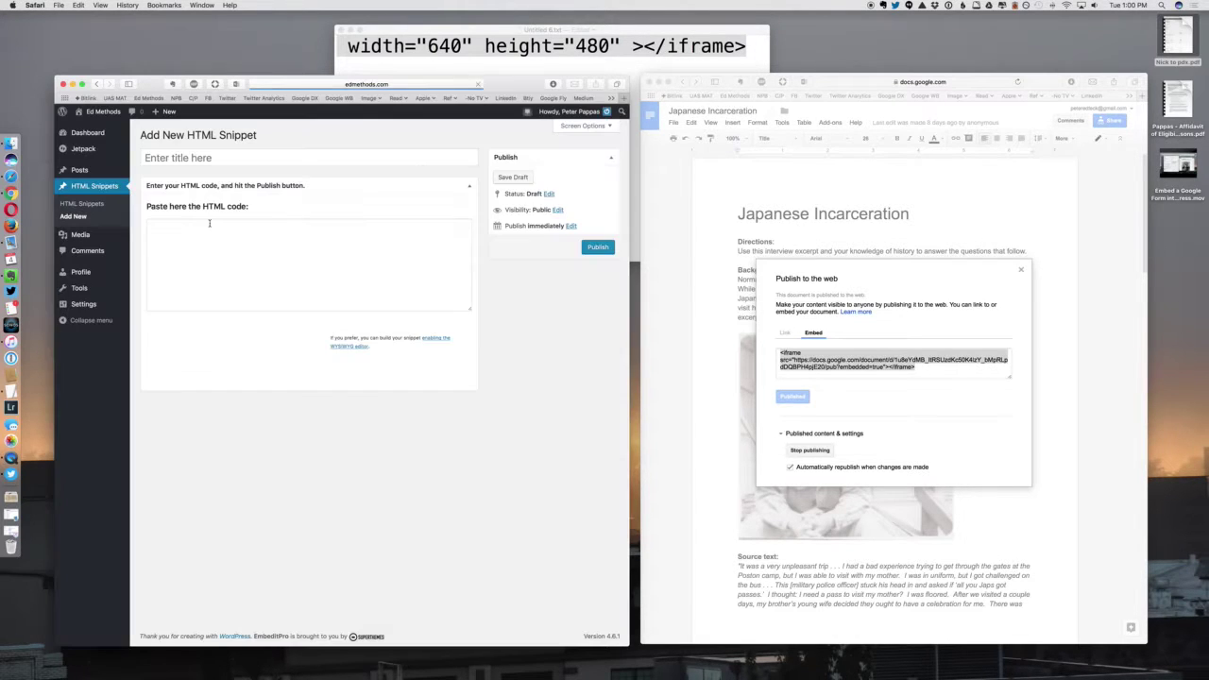
pyautogui.click(195, 158)
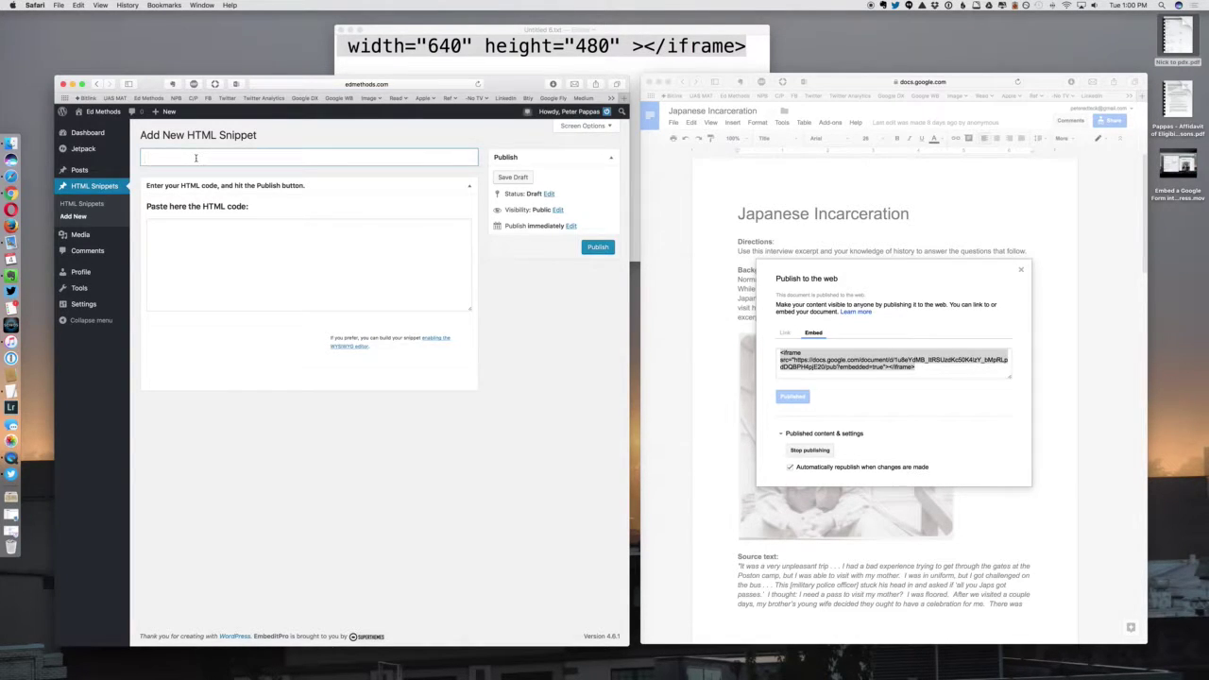
pyautogui.write('Peter- JA')
pyautogui.click(217, 236)
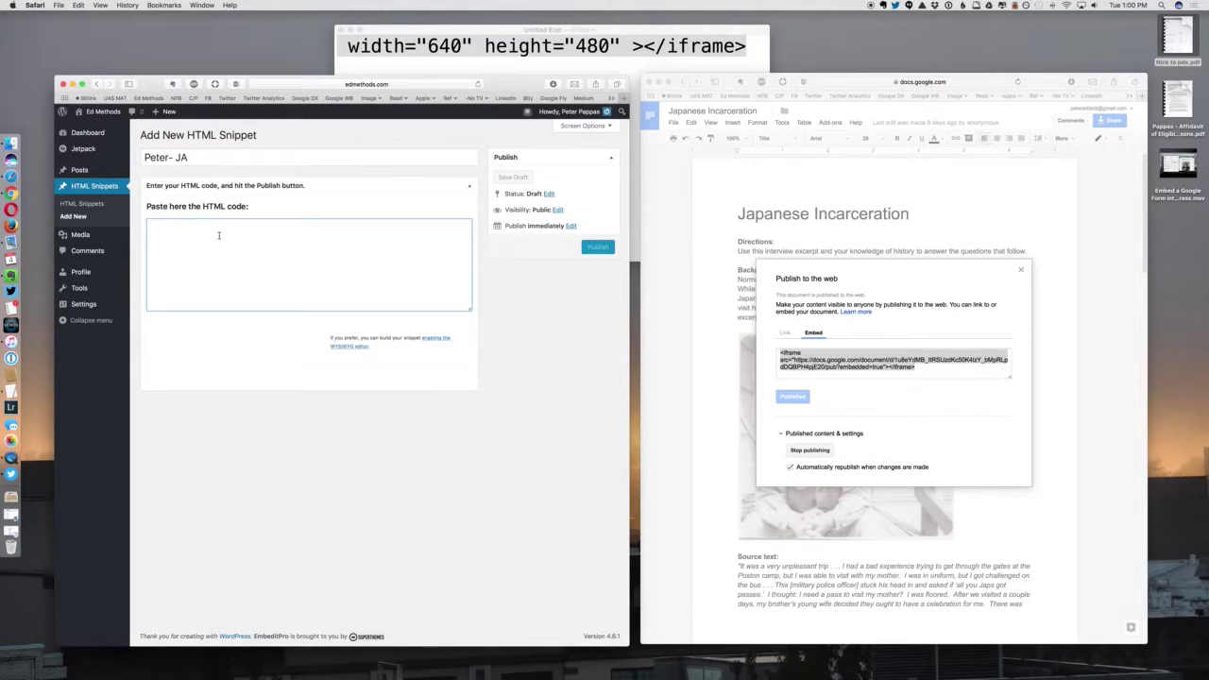
pyautogui.press('super+v')
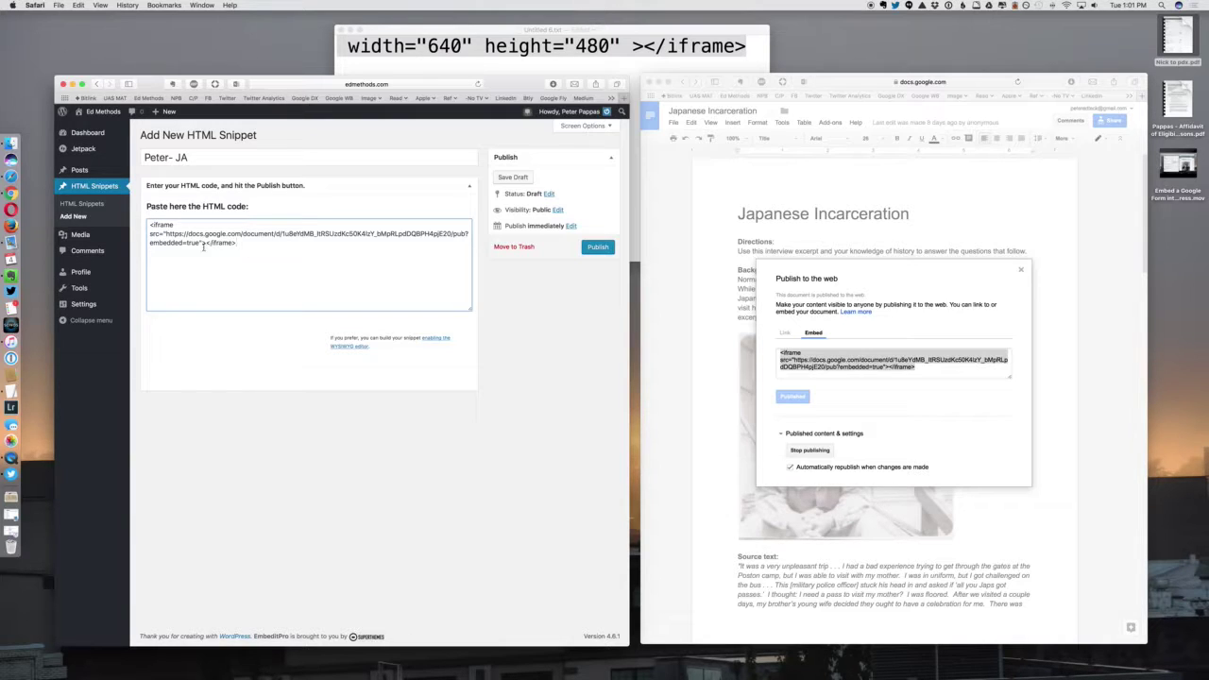
# Replace the iframe code's closing part with width="640" height="480" ></iframe> from the TextEdit file, leaving a space after embedded=true.
pyautogui.click(417, 54)
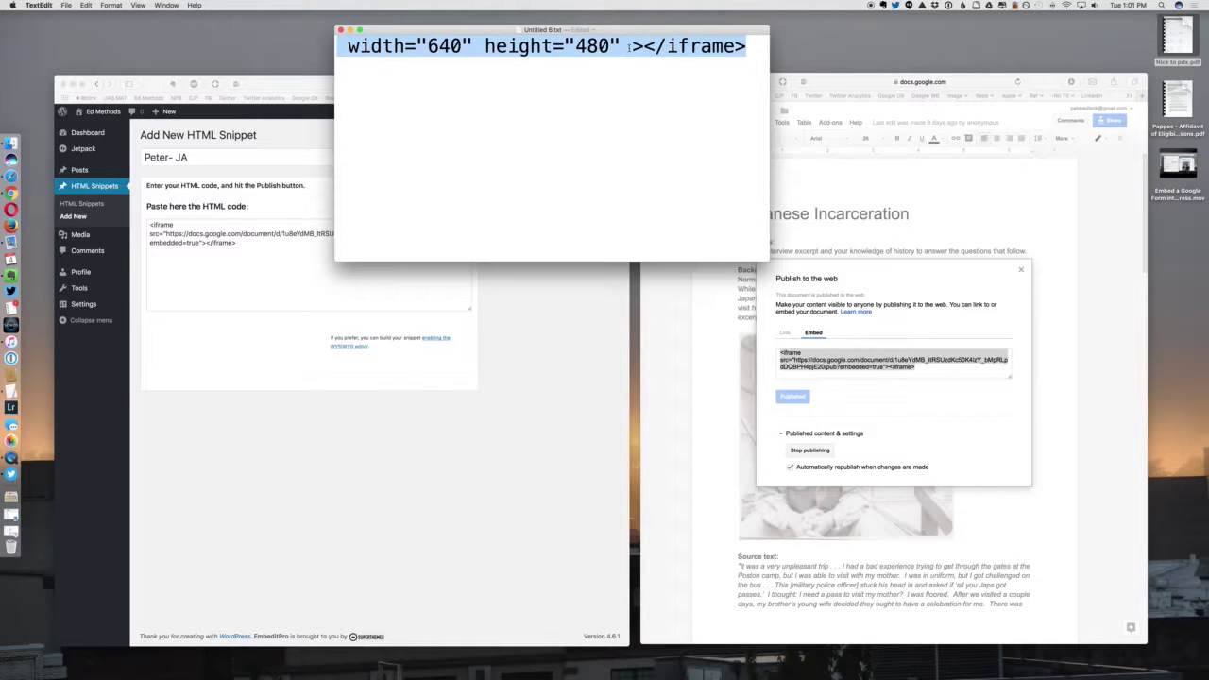
pyautogui.click(218, 244)
pyautogui.moveTo(199, 243); pyautogui.dragTo(251, 245)
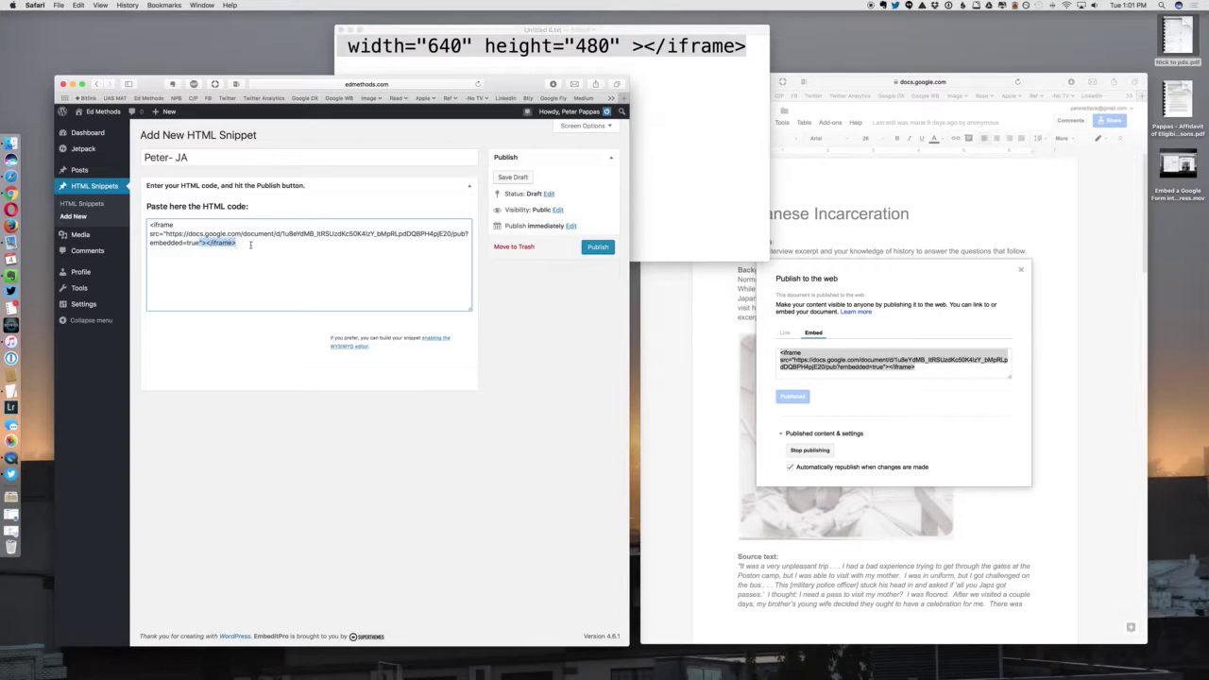
pyautogui.click(250, 244)
pyautogui.click(359, 45)
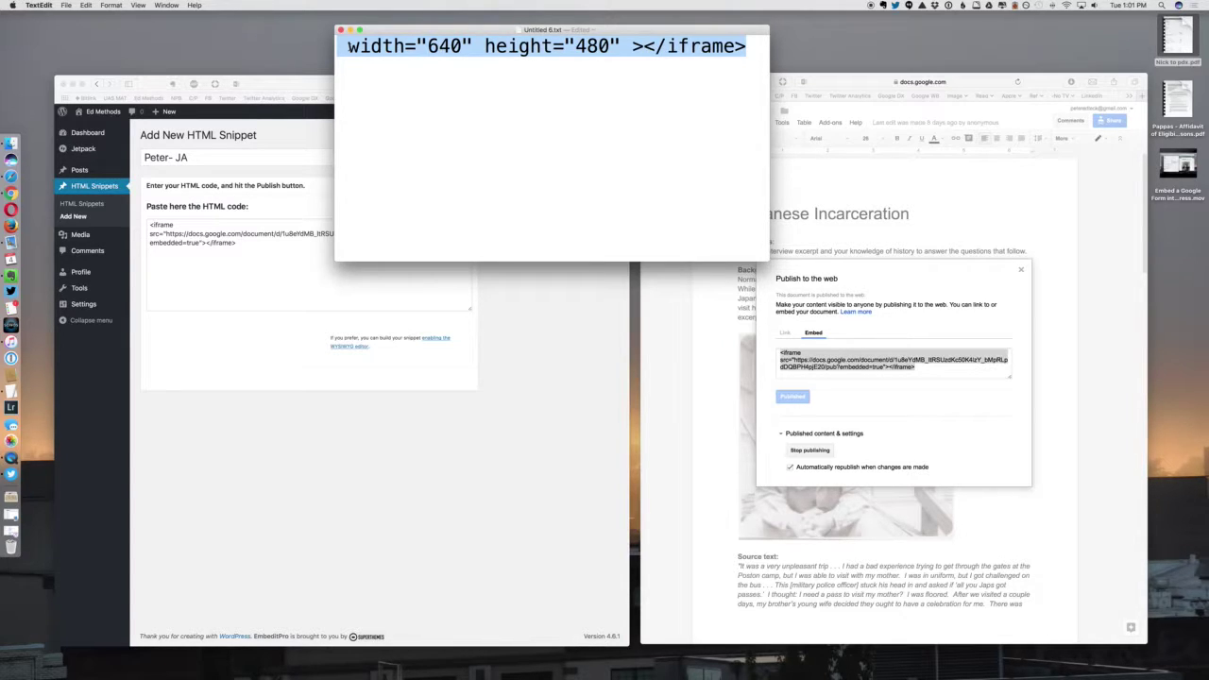
pyautogui.moveTo(347, 47); pyautogui.dragTo(746, 52)
pyautogui.click(257, 273)
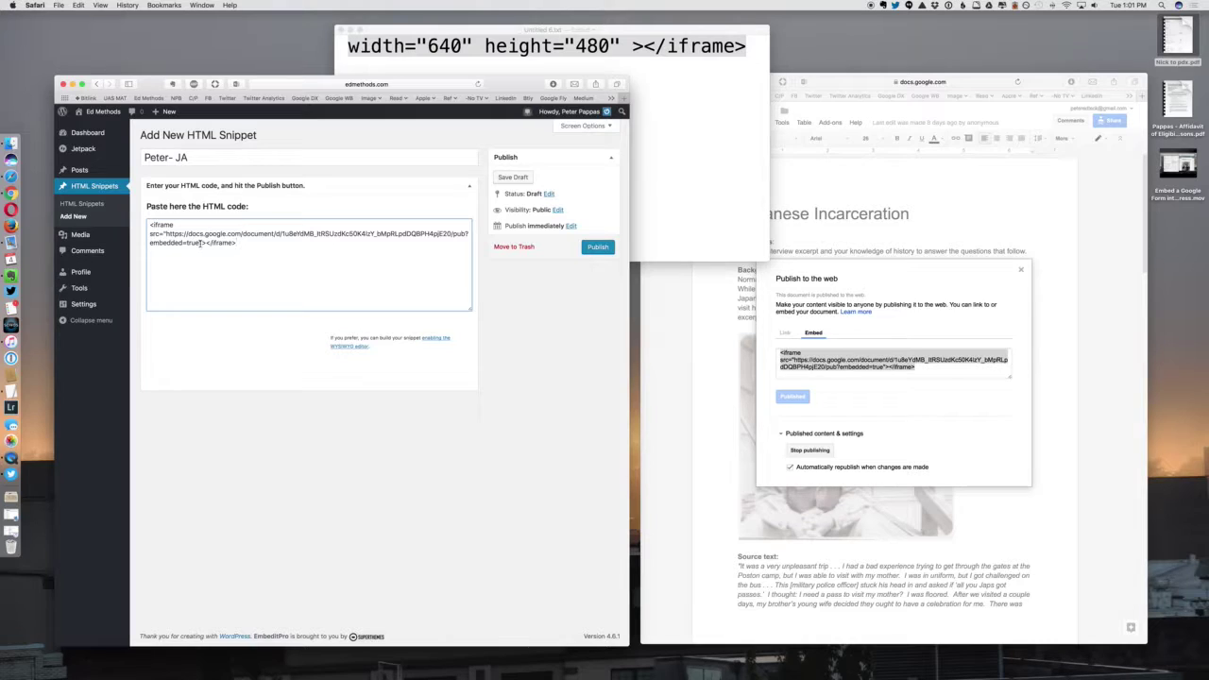
pyautogui.click(202, 242)
pyautogui.moveTo(202, 242); pyautogui.dragTo(237, 244)
pyautogui.press('super+v')
pyautogui.click(200, 243)
pyautogui.click(635, 48)
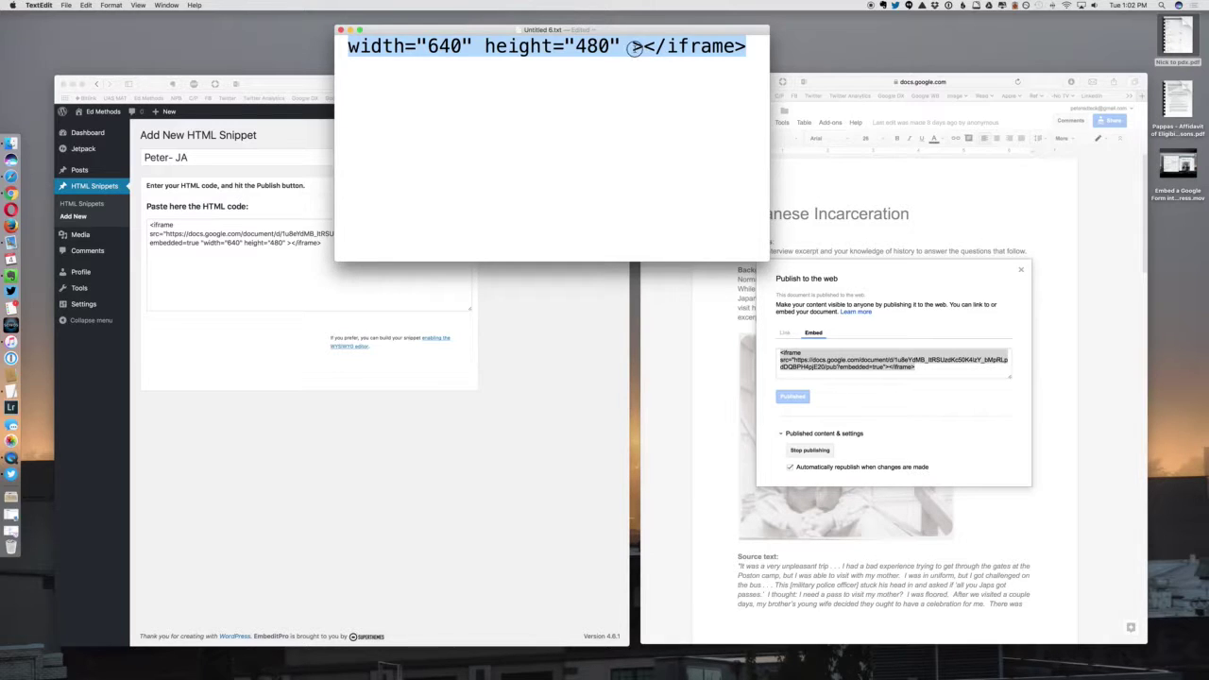
pyautogui.click(632, 46)
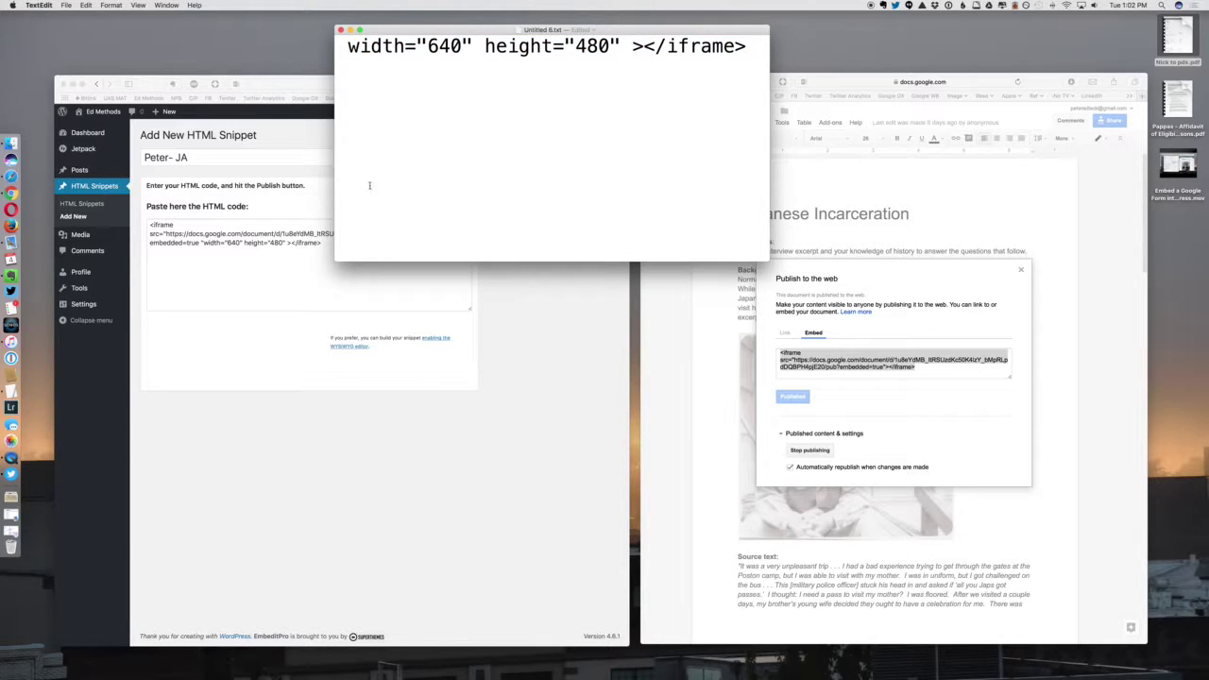
pyautogui.click(200, 248)
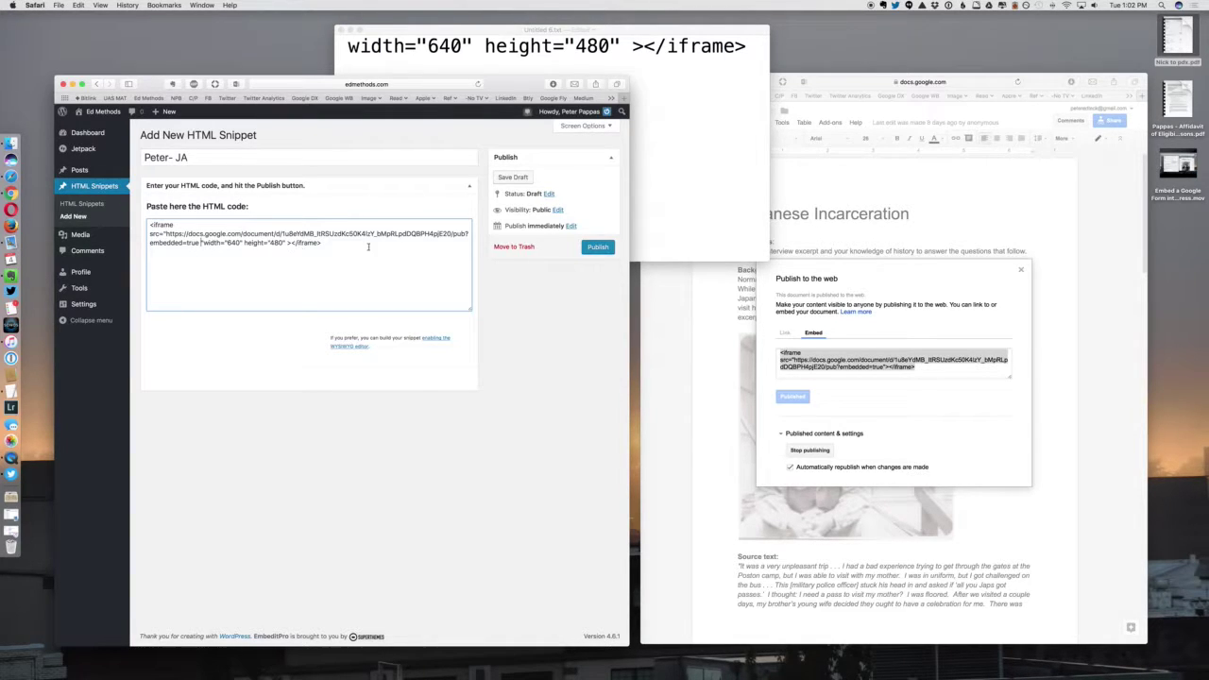
# Publish the HTML snippet and select its generated embedit shortcode.
pyautogui.click(597, 249)
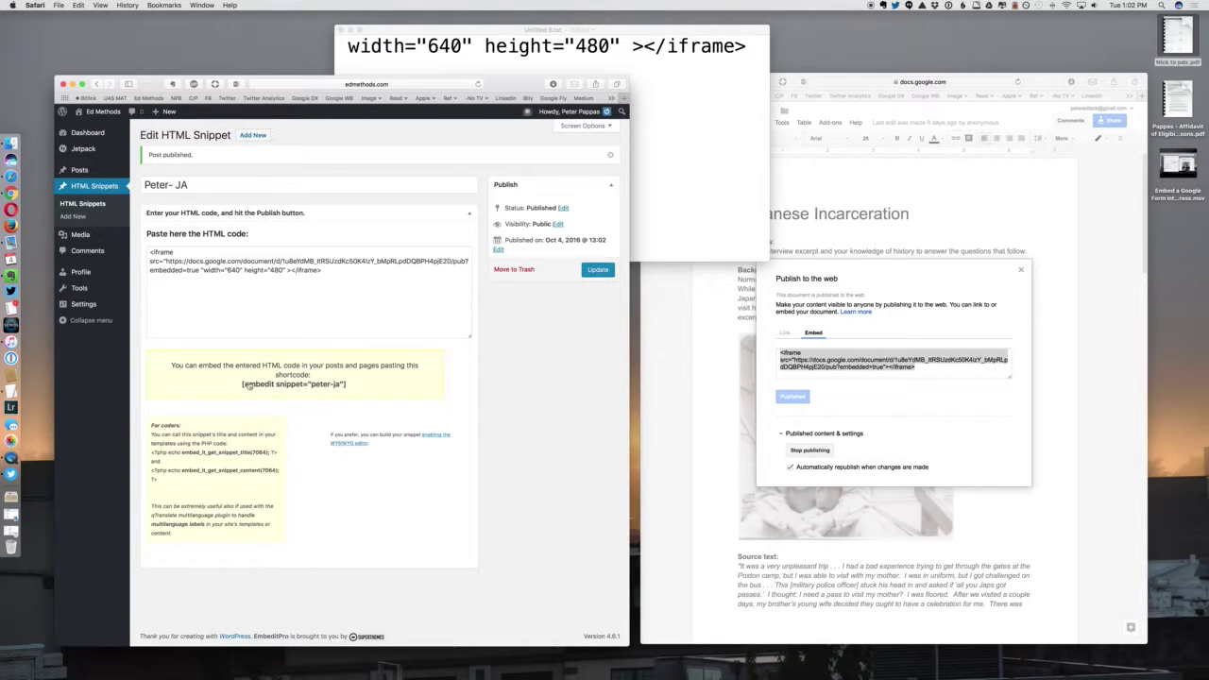
pyautogui.moveTo(240, 386); pyautogui.dragTo(350, 384)
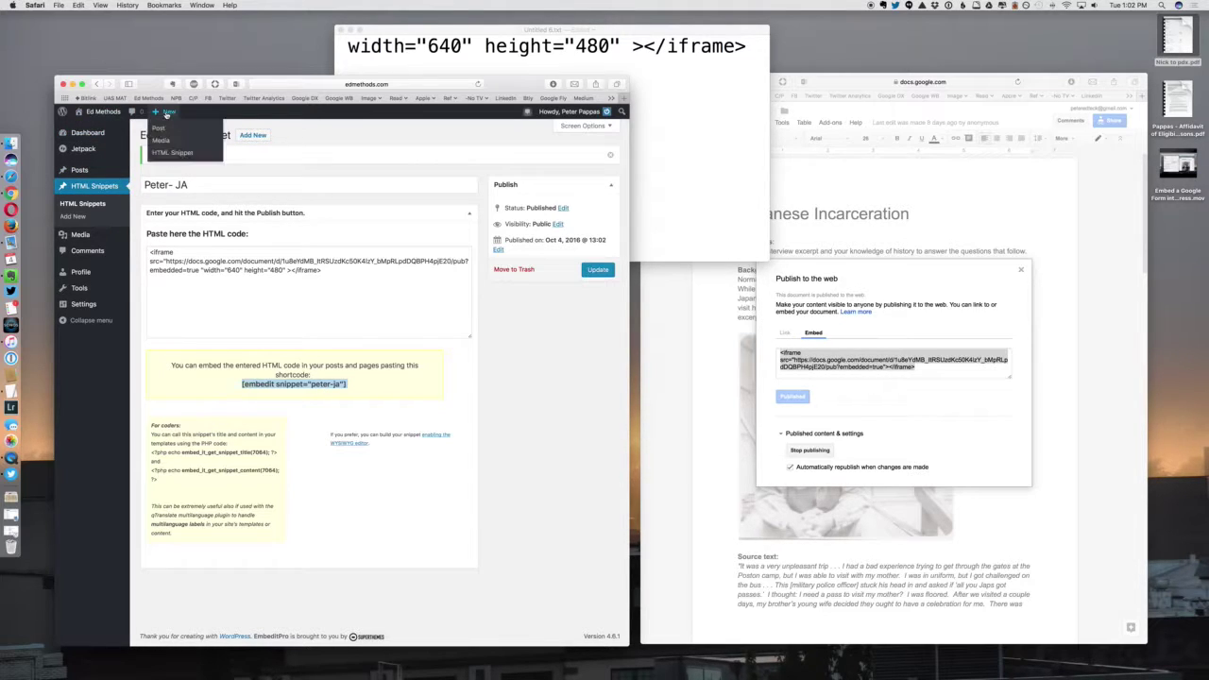
# Create a new post titled "ja", paste the snippet's embedit shortcode into its body, and save it as a draft.
pyautogui.click(162, 126)
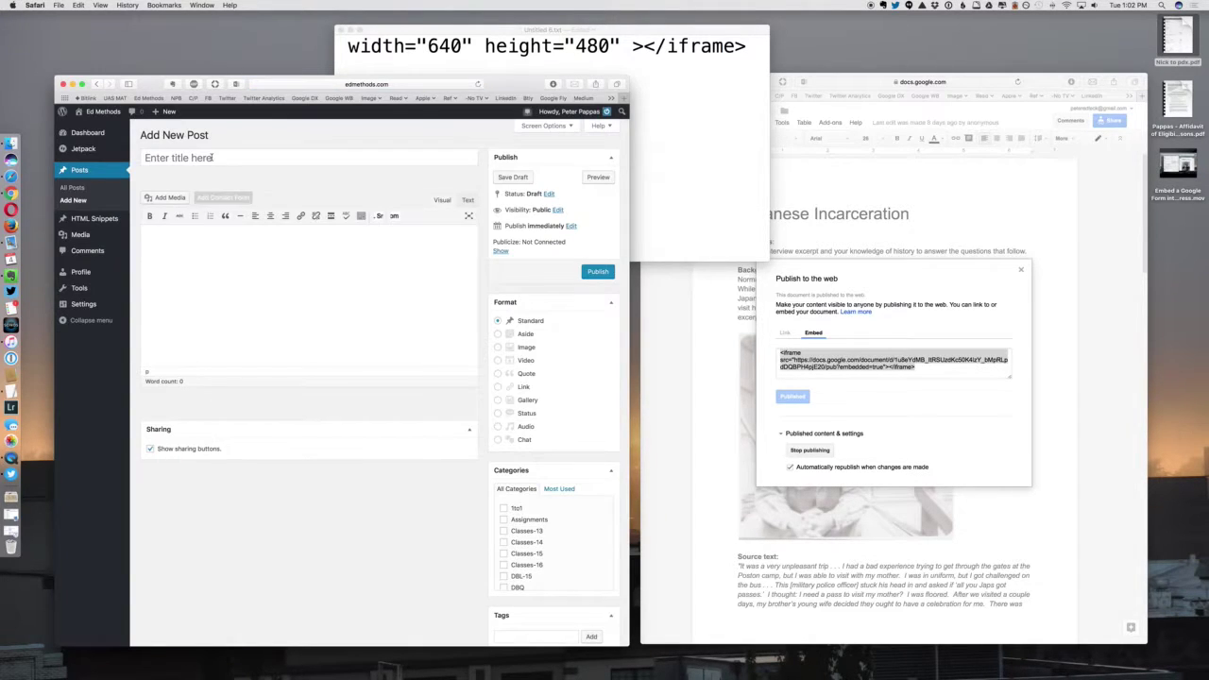
pyautogui.click(212, 157)
pyautogui.write('ja')
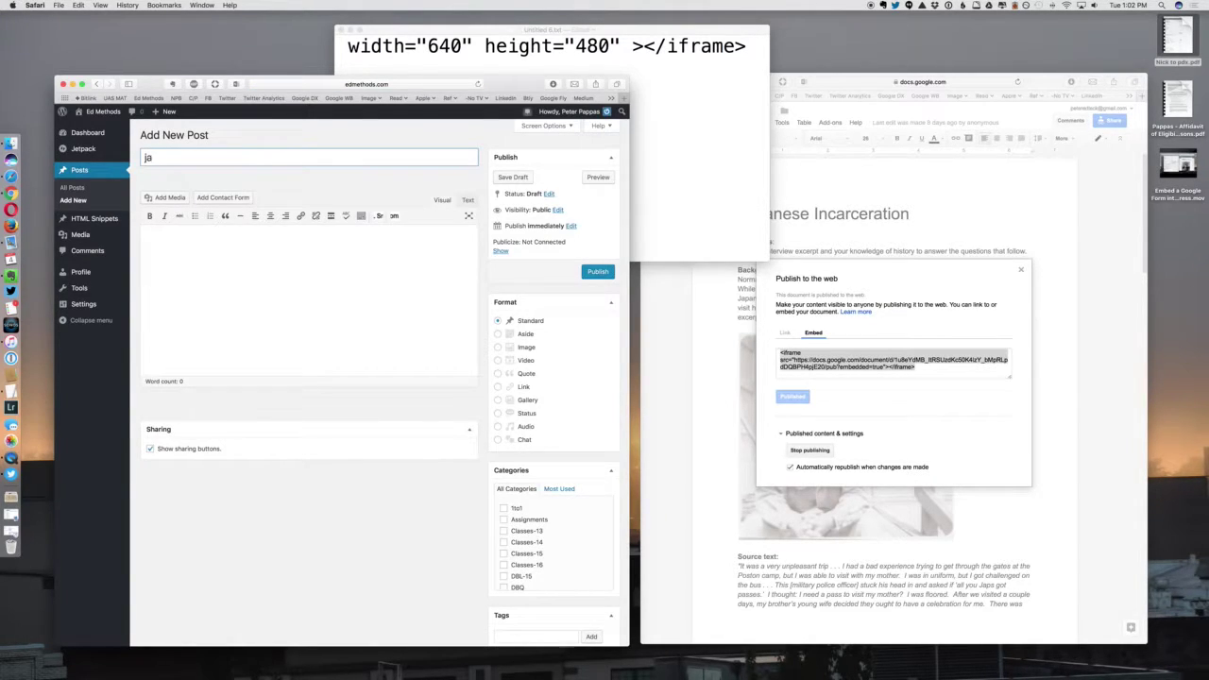
pyautogui.click(194, 251)
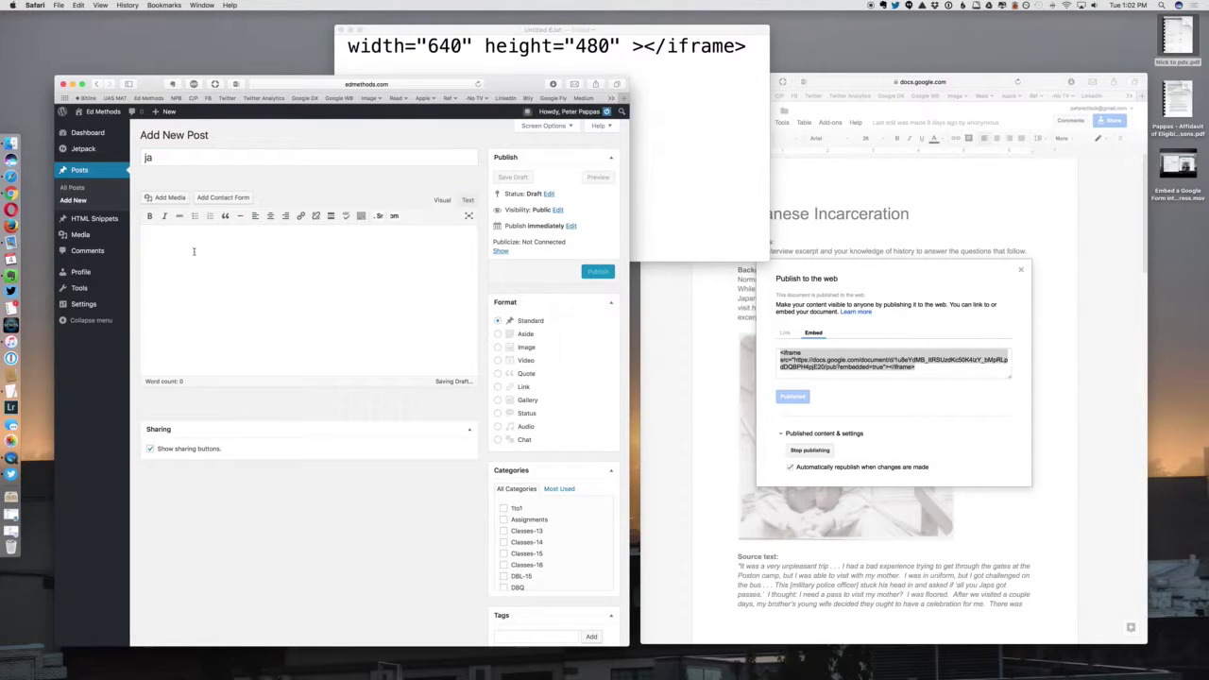
pyautogui.press('super+v')
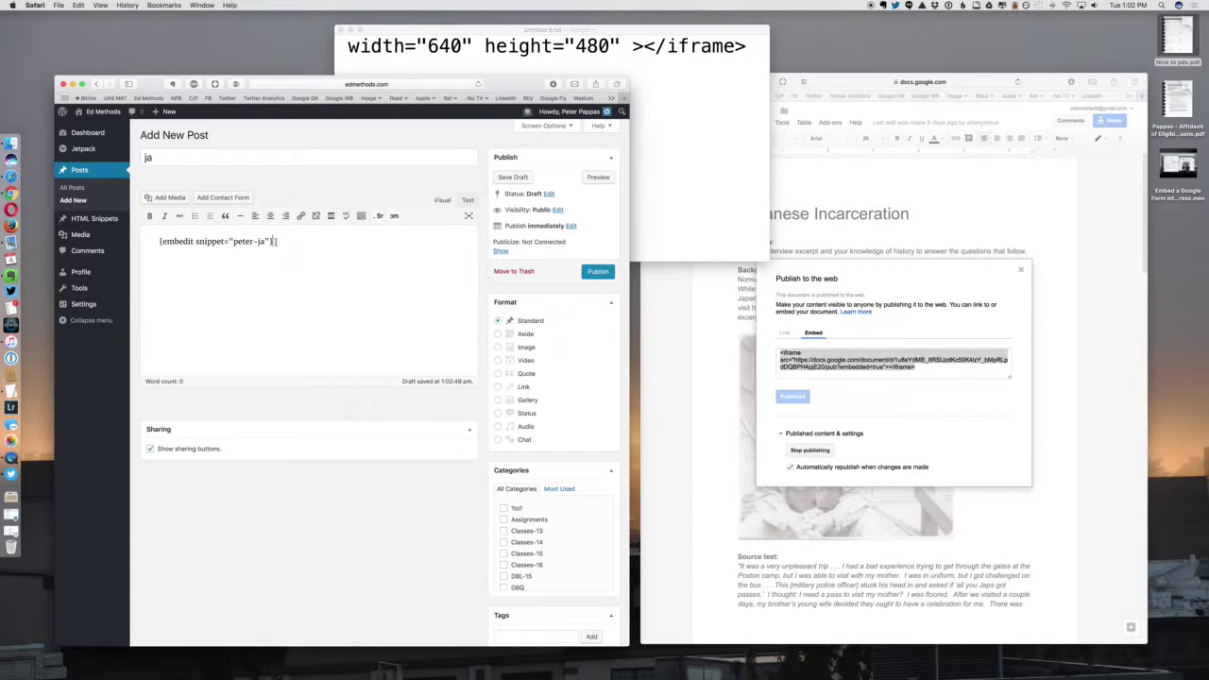
pyautogui.click(514, 178)
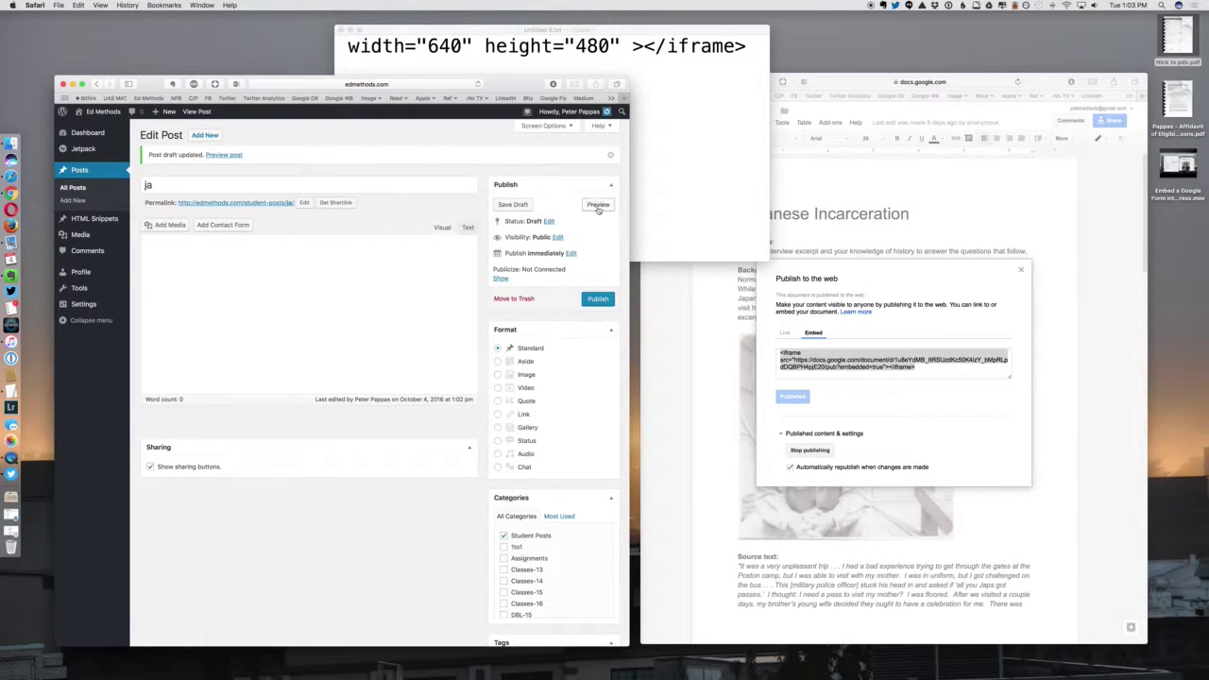
# Preview the draft post and read through the embedded document, from its directions and photo down to the instructional goal.
pyautogui.click(598, 209)
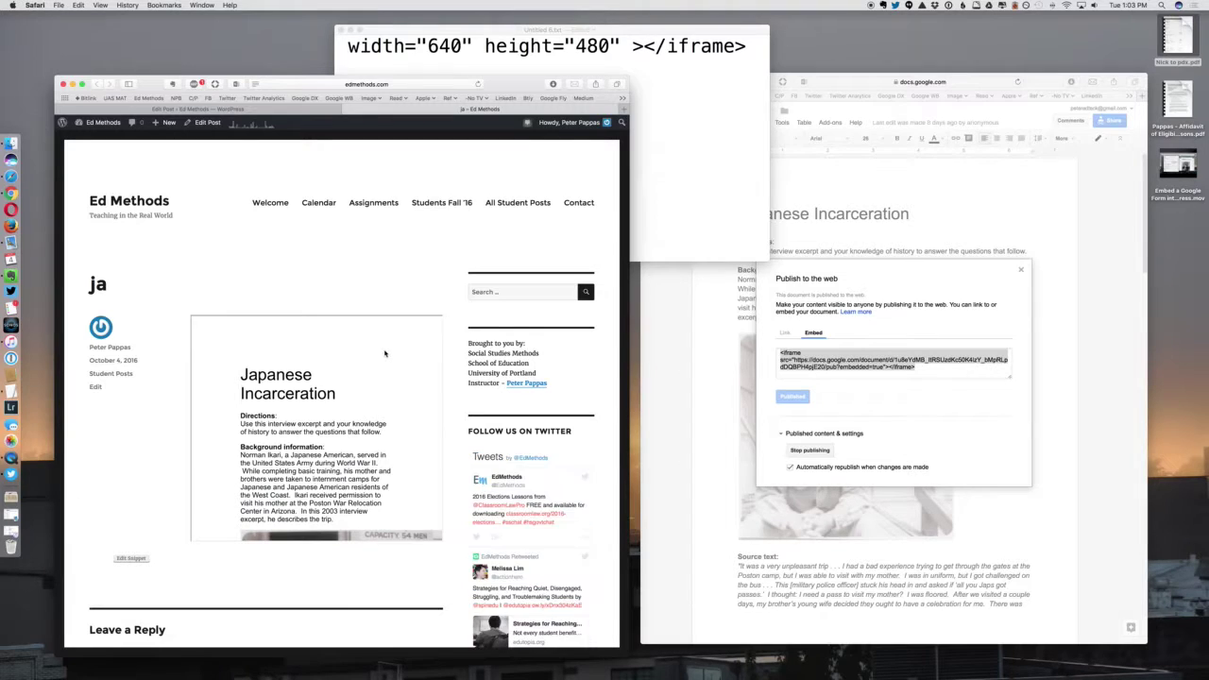
pyautogui.scroll(-5, 385, 354)
pyautogui.scroll(3, 384, 354)
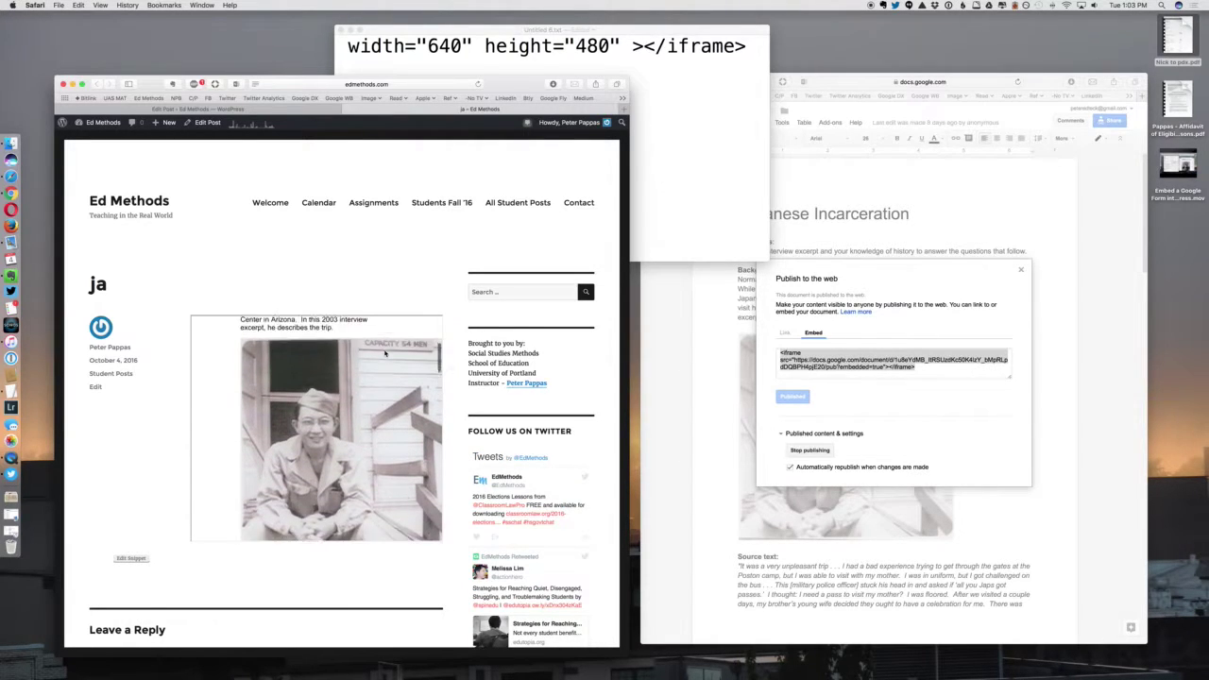
pyautogui.scroll(-4, 385, 354)
pyautogui.scroll(-6, 384, 355)
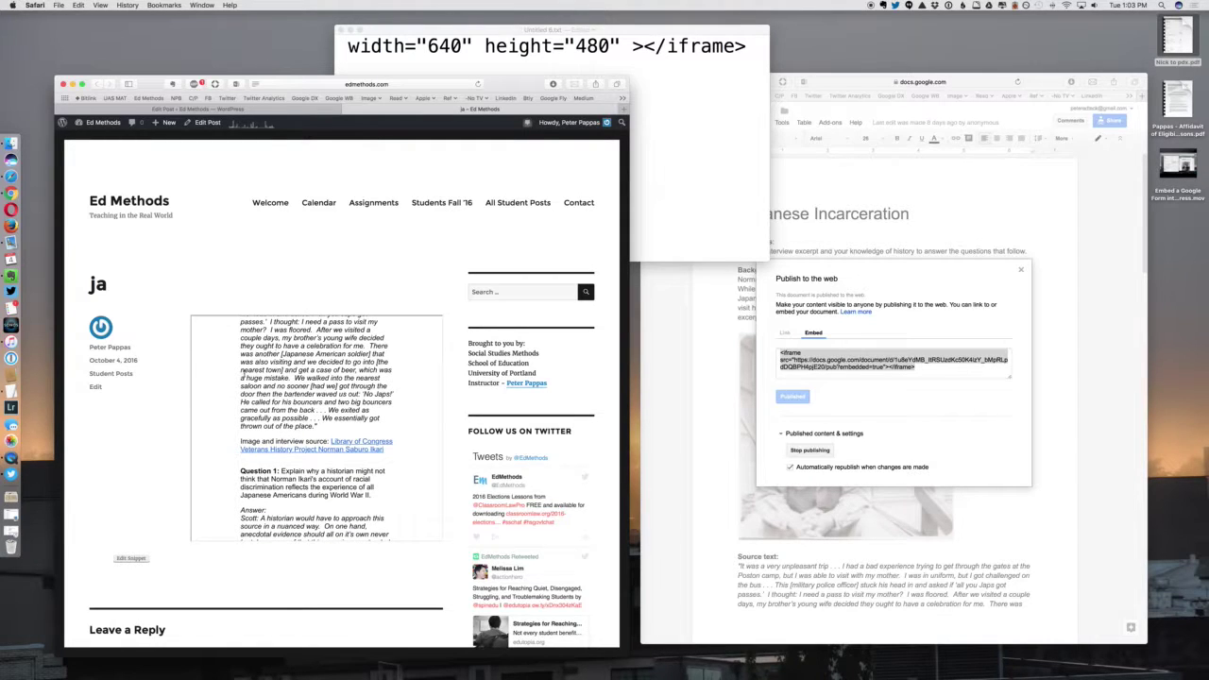
pyautogui.scroll(-5, 337, 375)
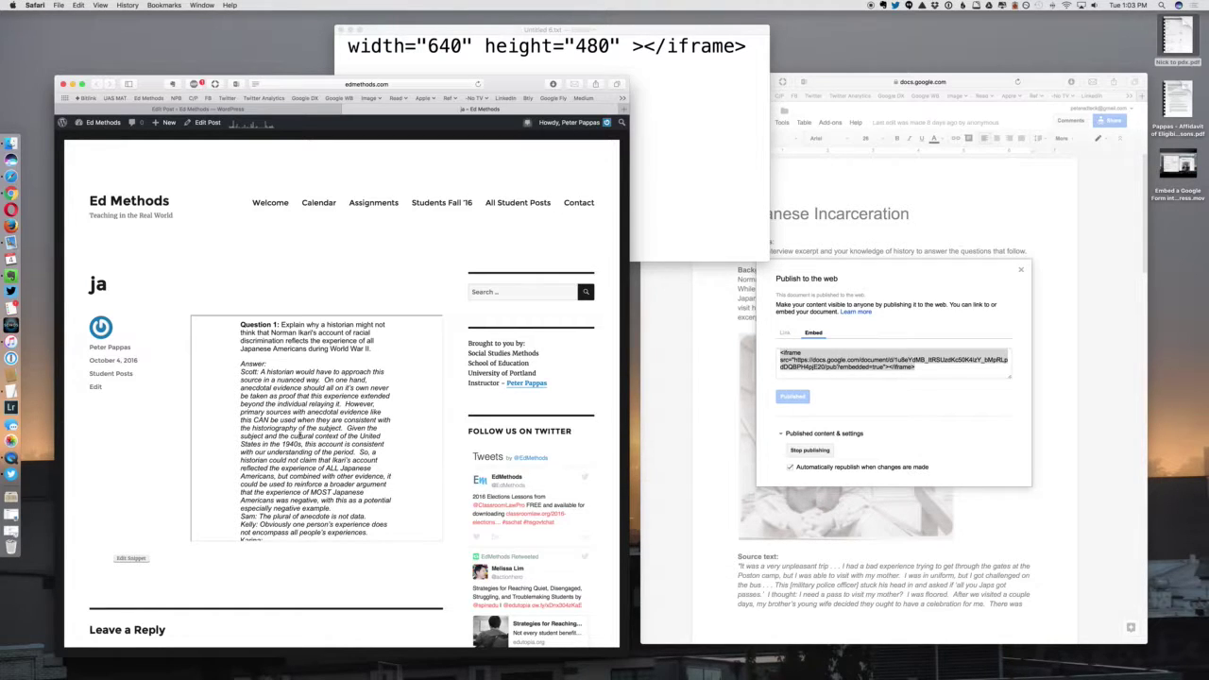
pyautogui.scroll(-3, 330, 451)
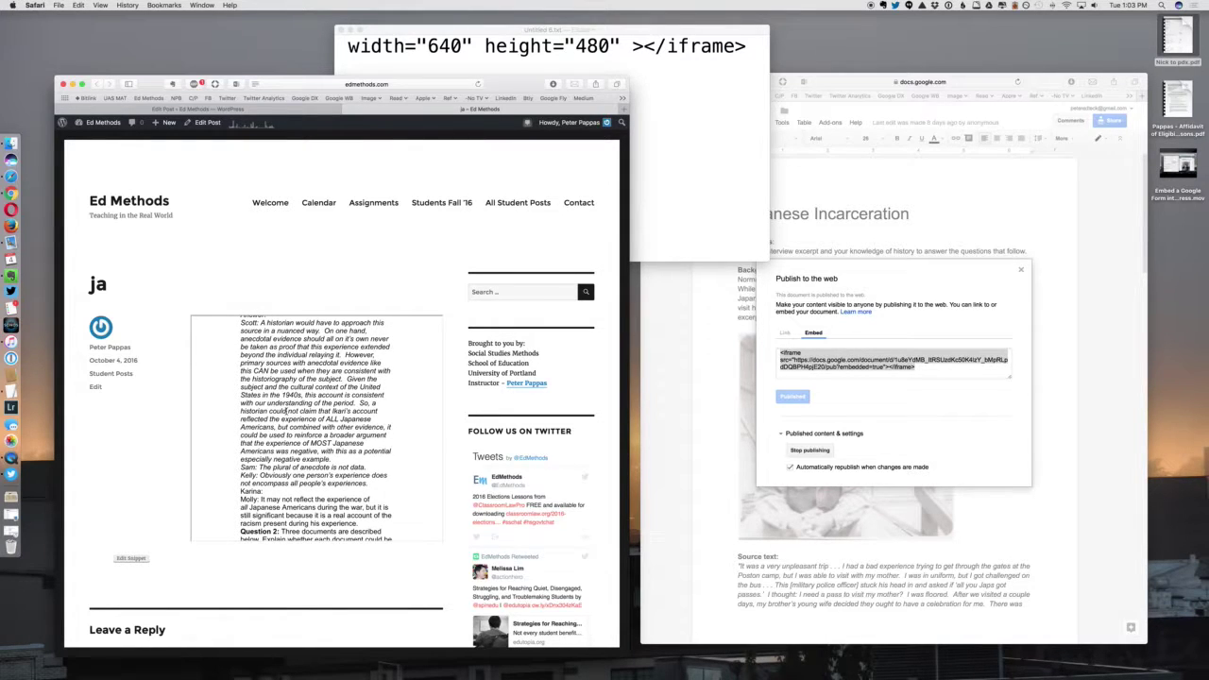
pyautogui.scroll(-2, 286, 411)
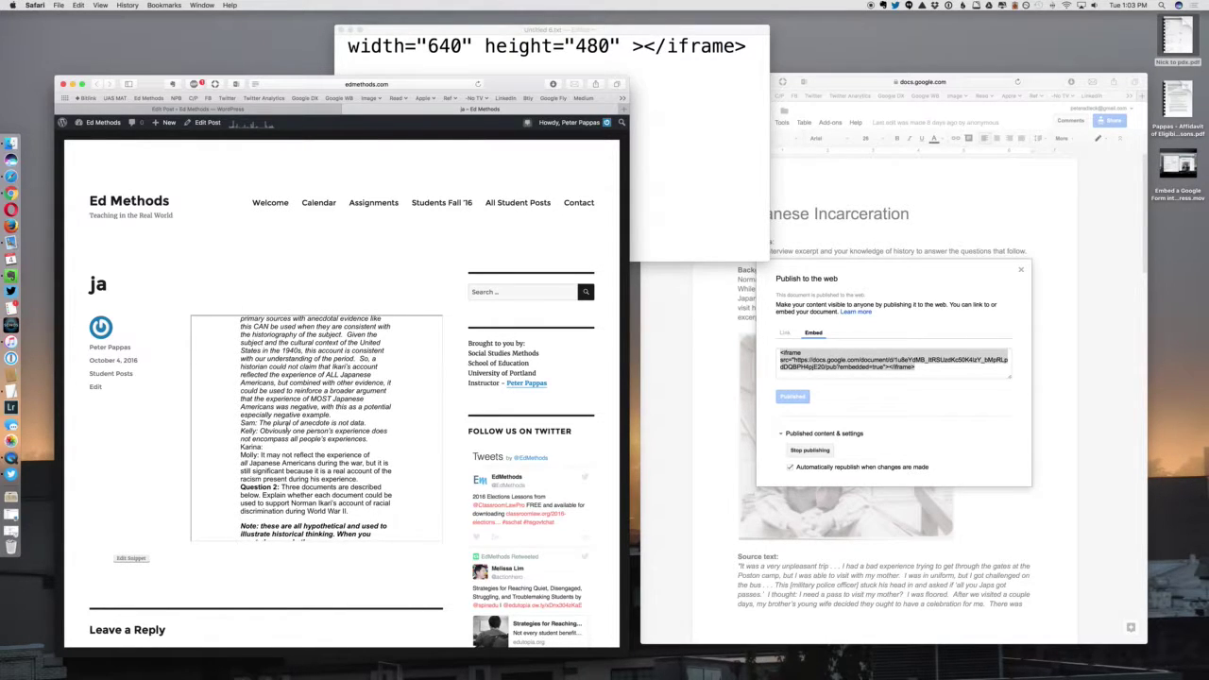
pyautogui.scroll(-9, 274, 436)
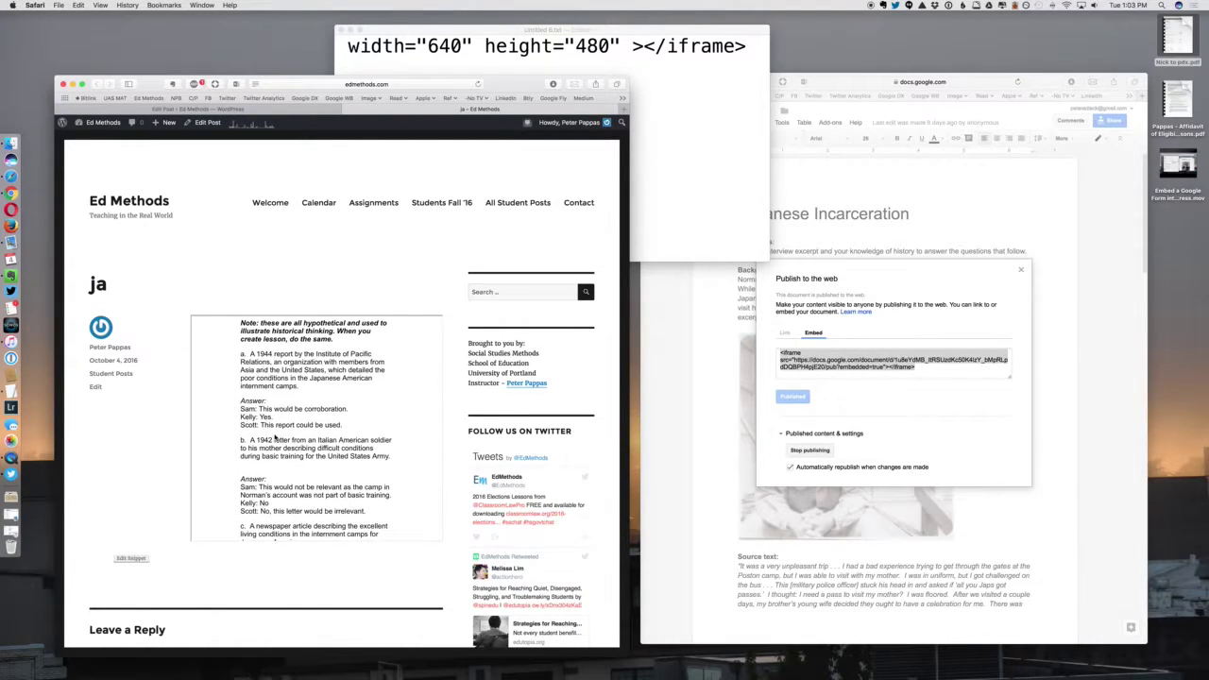
pyautogui.scroll(-6, 276, 438)
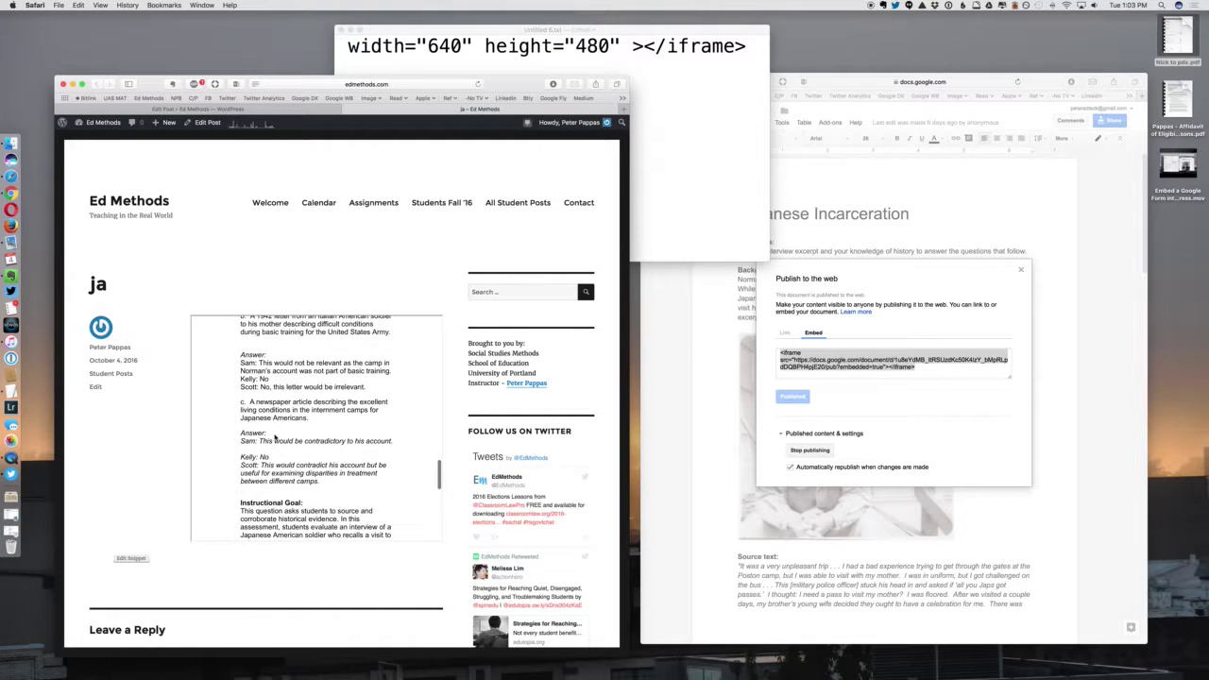
pyautogui.scroll(-10, 280, 437)
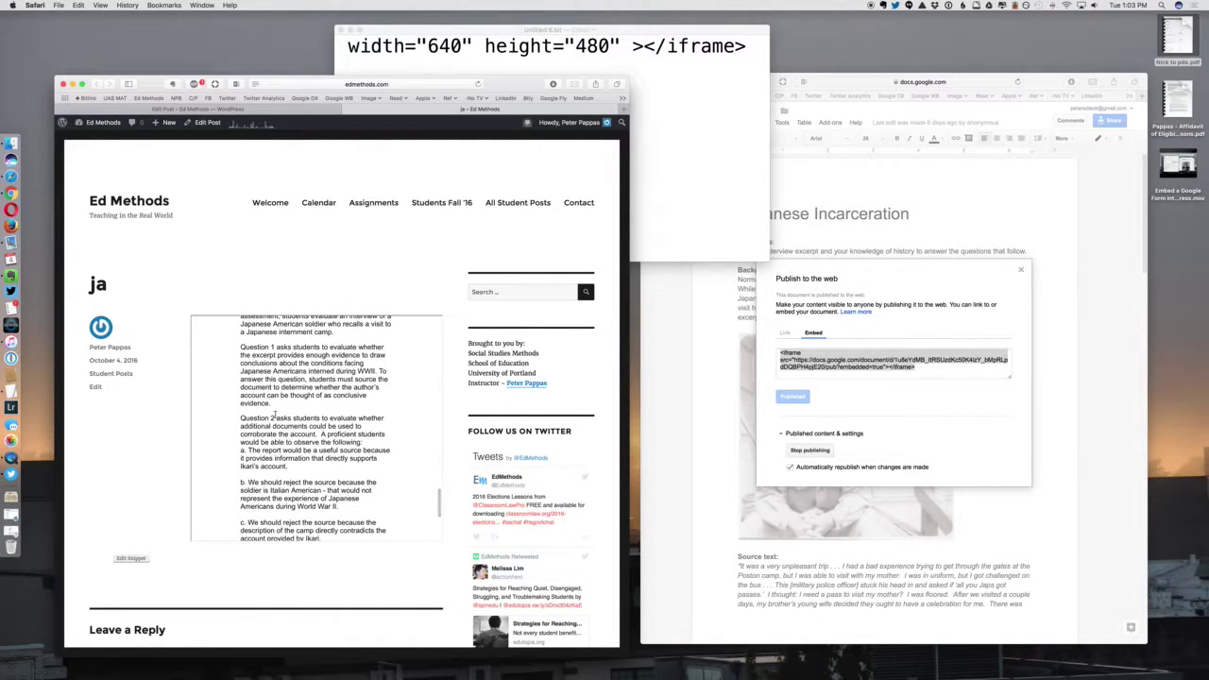